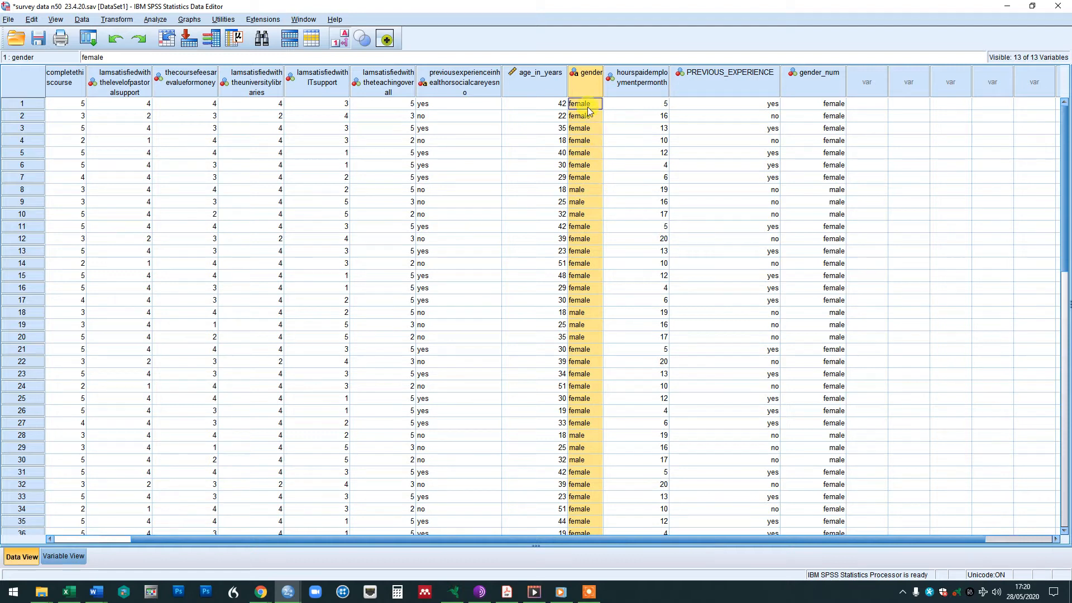
# - Compare the original string columns for previous experience and gender with the recoded PREVIOUS_EXPERIENCE and gender_num columns
pyautogui.click(468, 86)
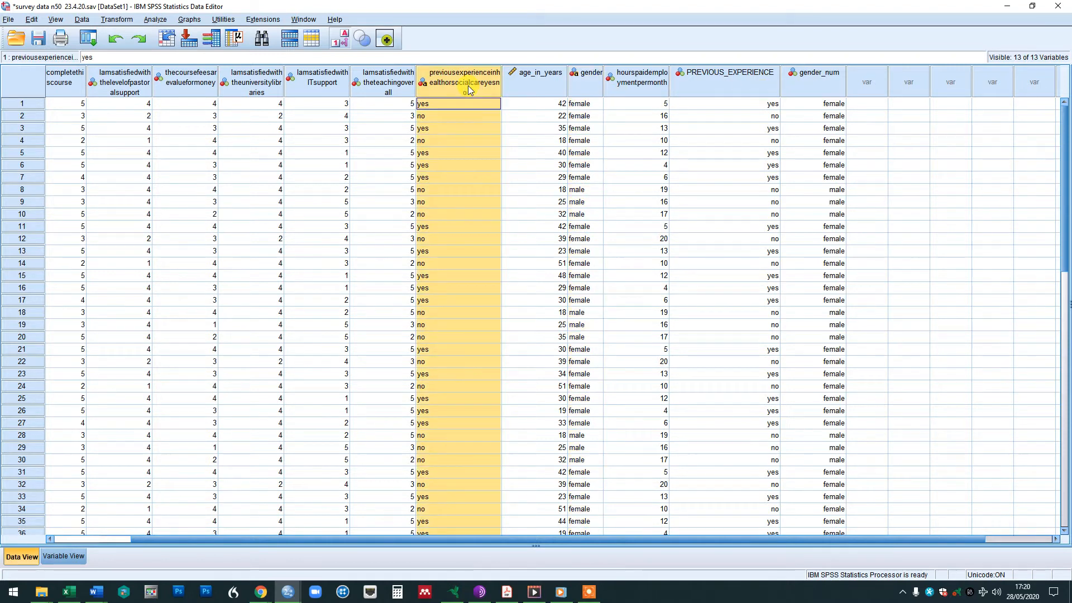
pyautogui.keyDown('ctrl'); pyautogui.click(583, 90); pyautogui.keyUp('ctrl')
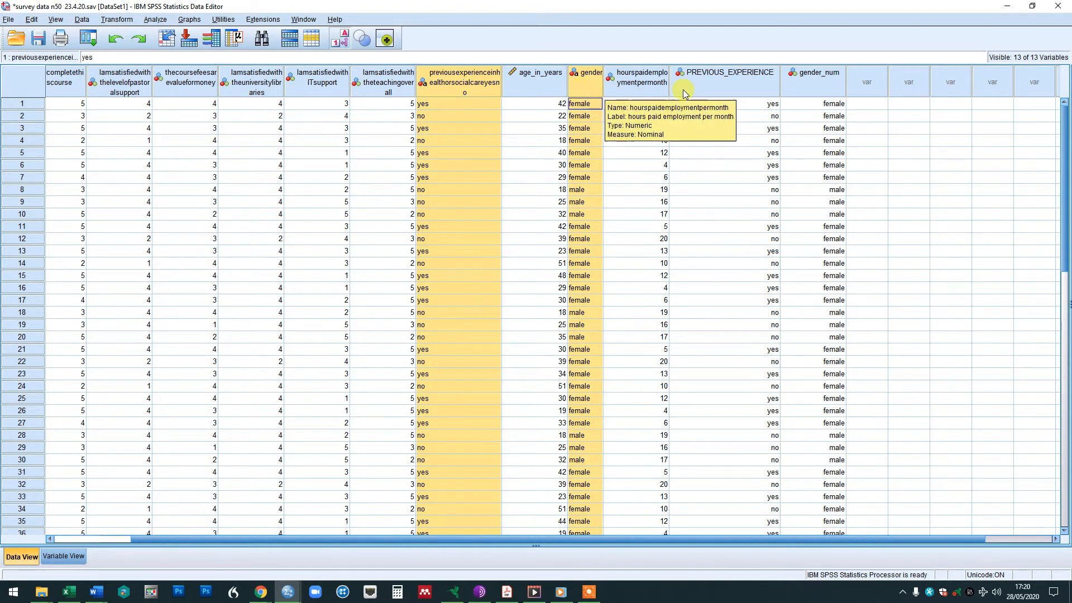
pyautogui.click(737, 86)
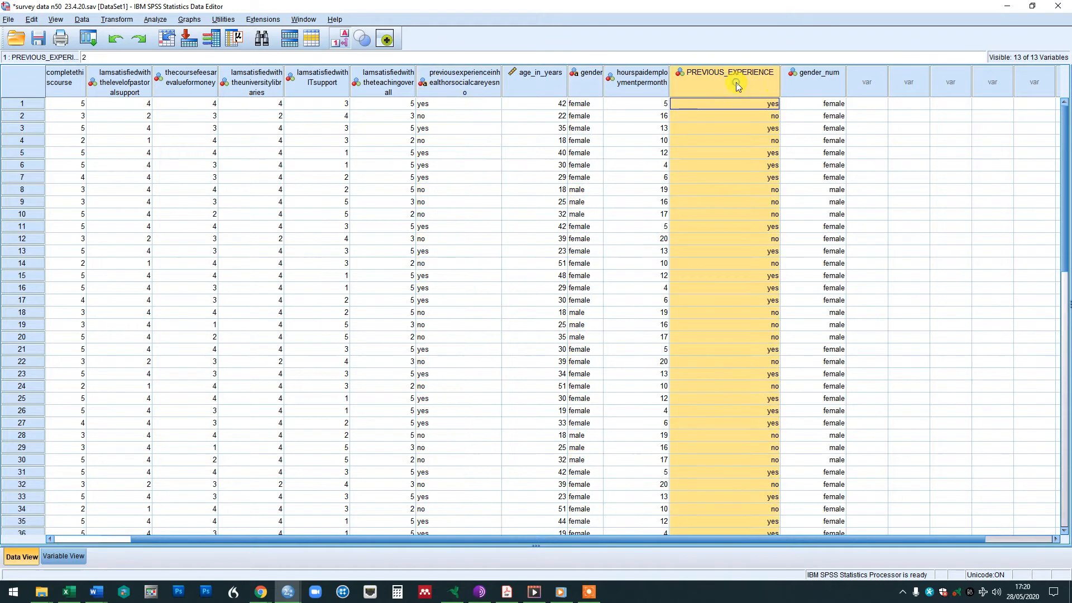
pyautogui.keyDown('ctrl'); pyautogui.click(806, 86); pyautogui.keyUp('ctrl')
# - Switch value labels off and on repeatedly to compare numeric codes with labels in PREVIOUS_EXPERIENCE and gender_num, leaving labels displayed
pyautogui.click(344, 42)
pyautogui.click(345, 43)
pyautogui.click(344, 42)
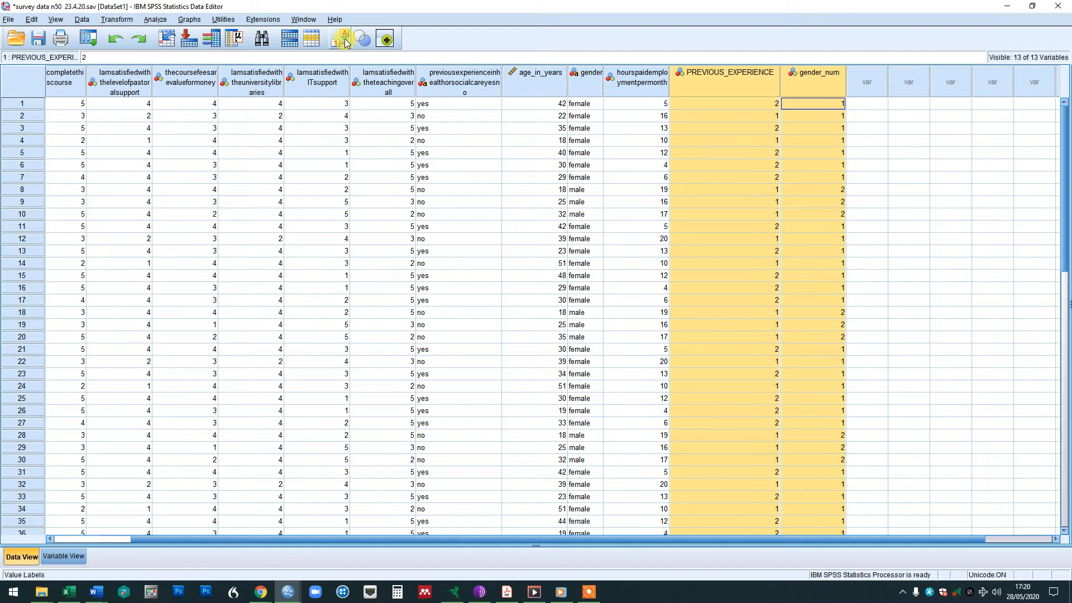
pyautogui.click(345, 43)
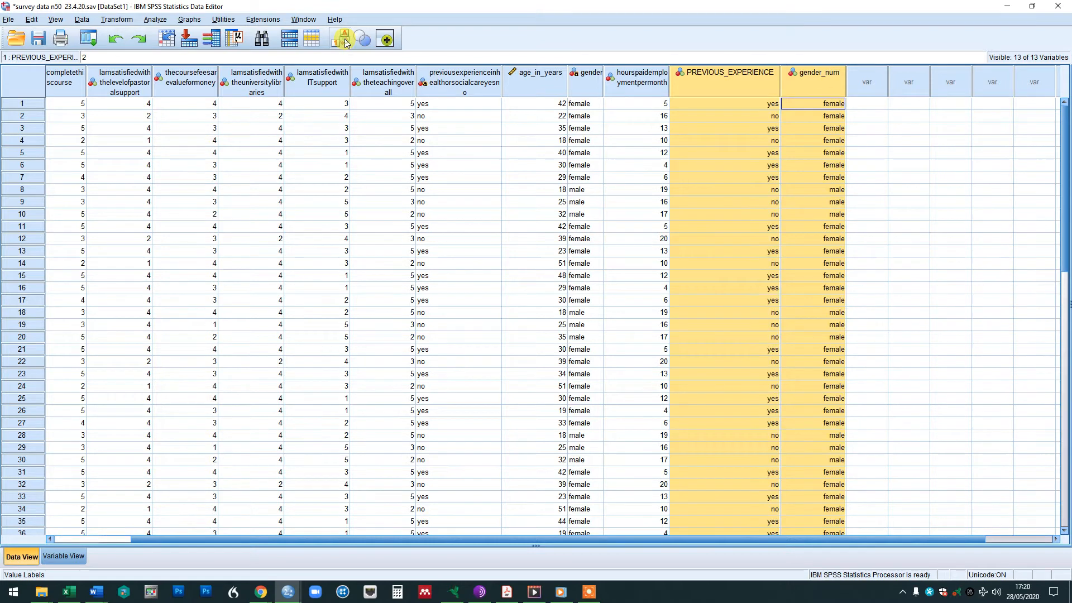
pyautogui.click(345, 43)
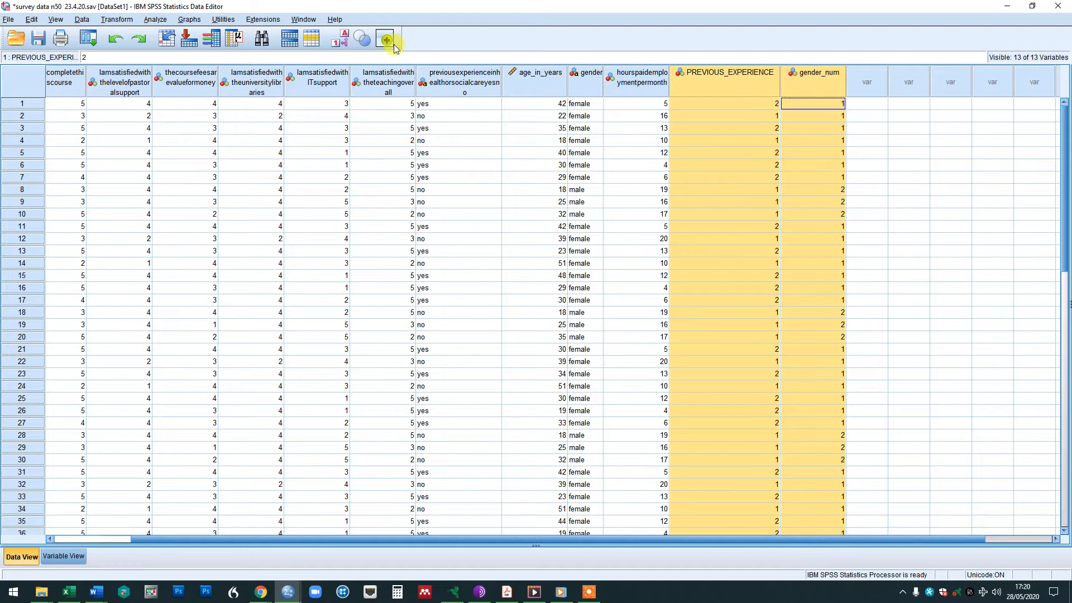
pyautogui.click(345, 40)
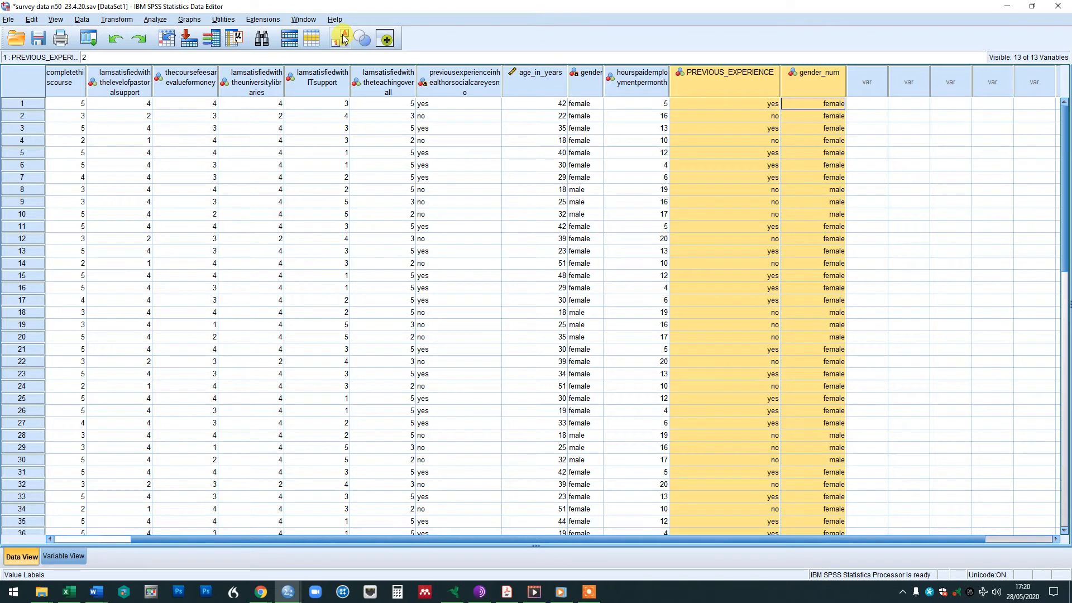
pyautogui.click(345, 39)
pyautogui.click(344, 39)
pyautogui.click(342, 38)
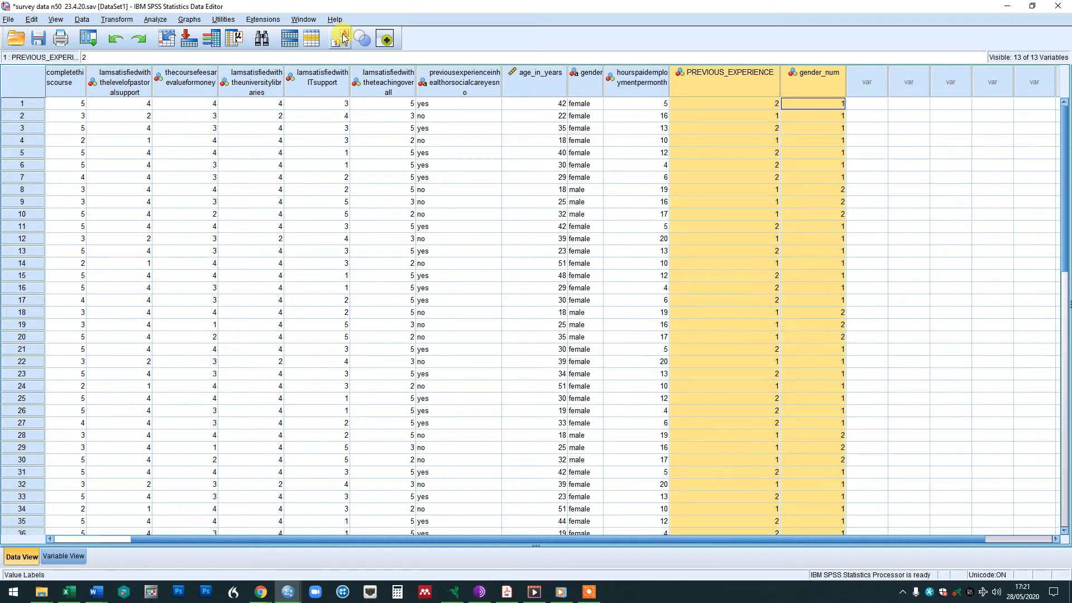
pyautogui.click(342, 37)
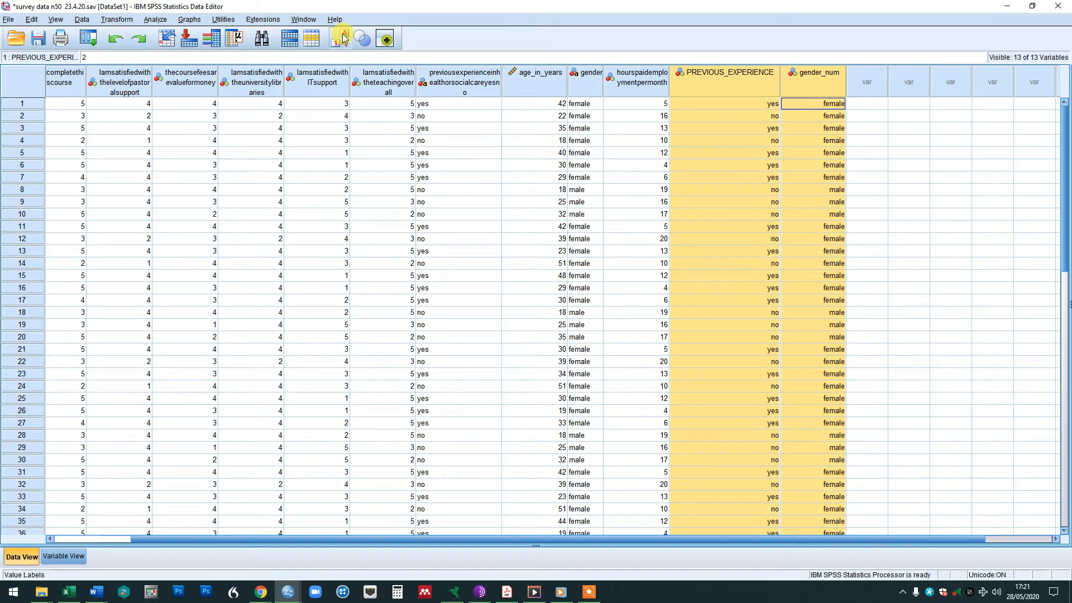
pyautogui.click(312, 38)
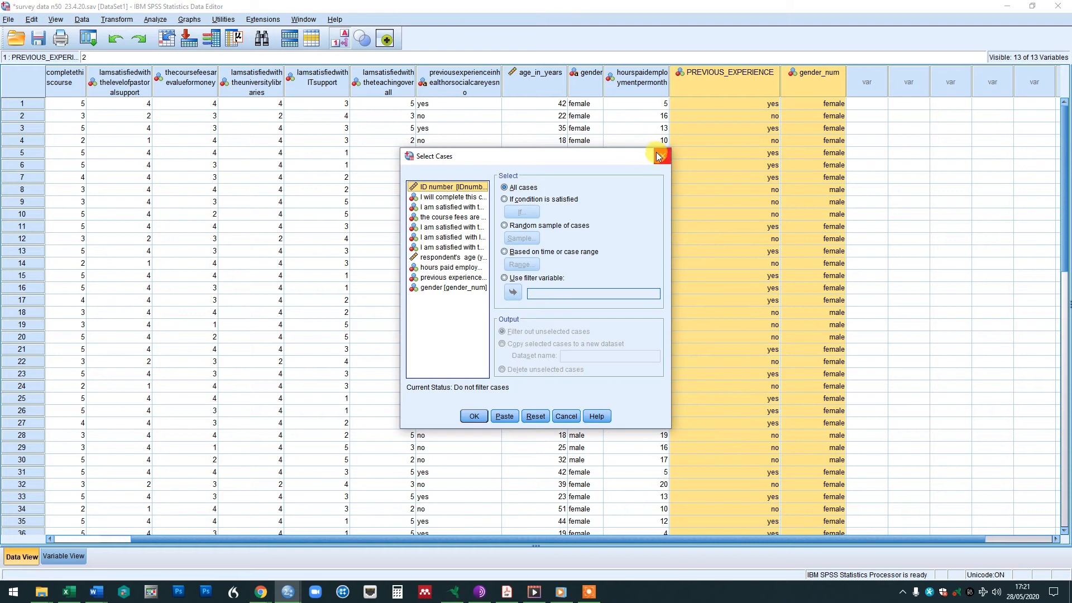
pyautogui.click(659, 157)
pyautogui.click(344, 42)
pyautogui.click(345, 43)
pyautogui.click(345, 42)
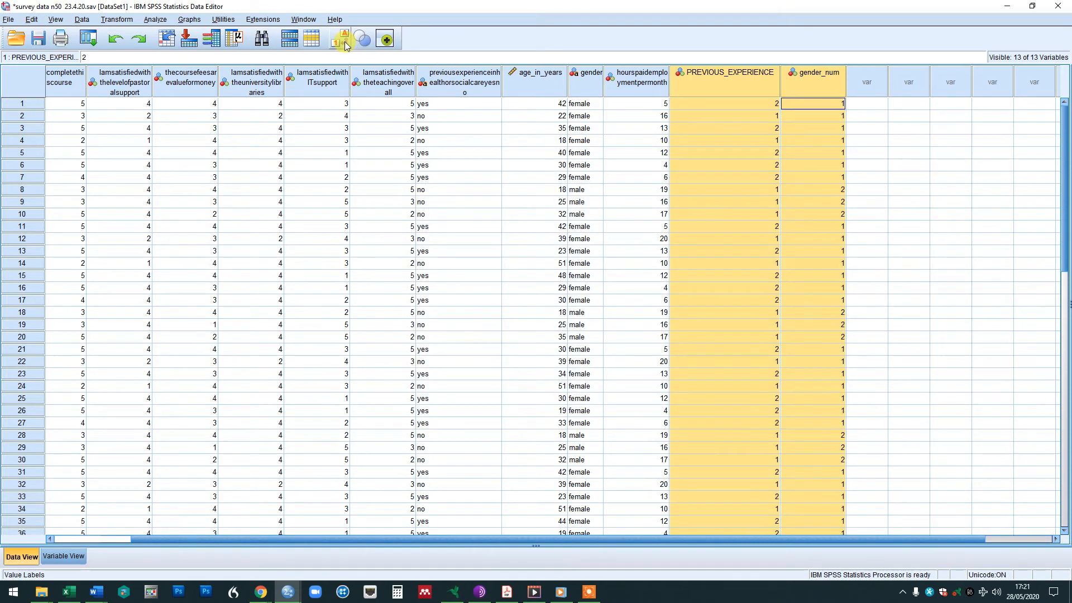
pyautogui.click(344, 42)
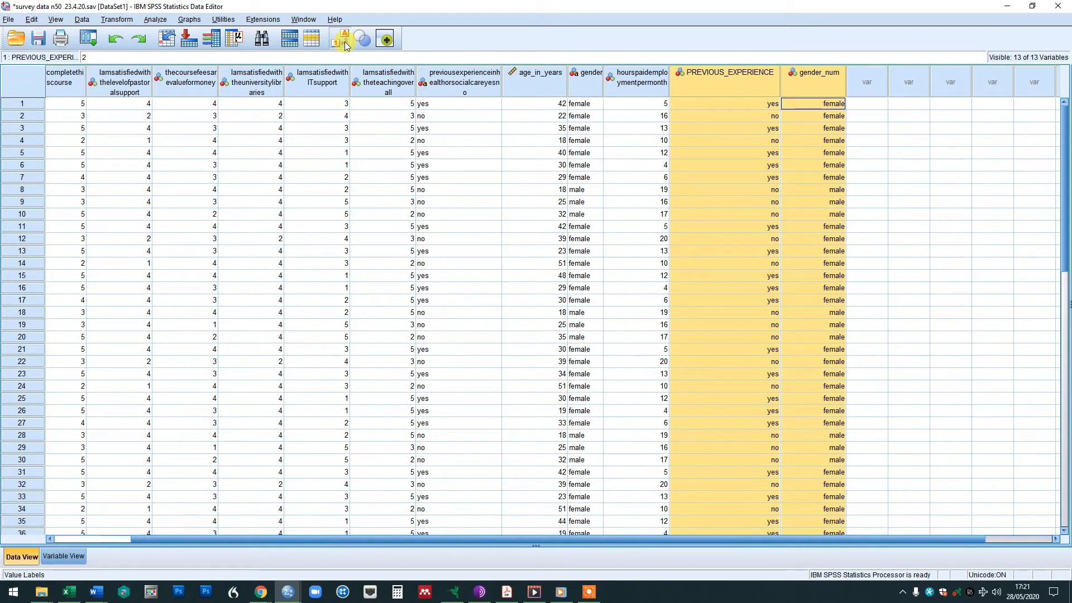
pyautogui.click(345, 42)
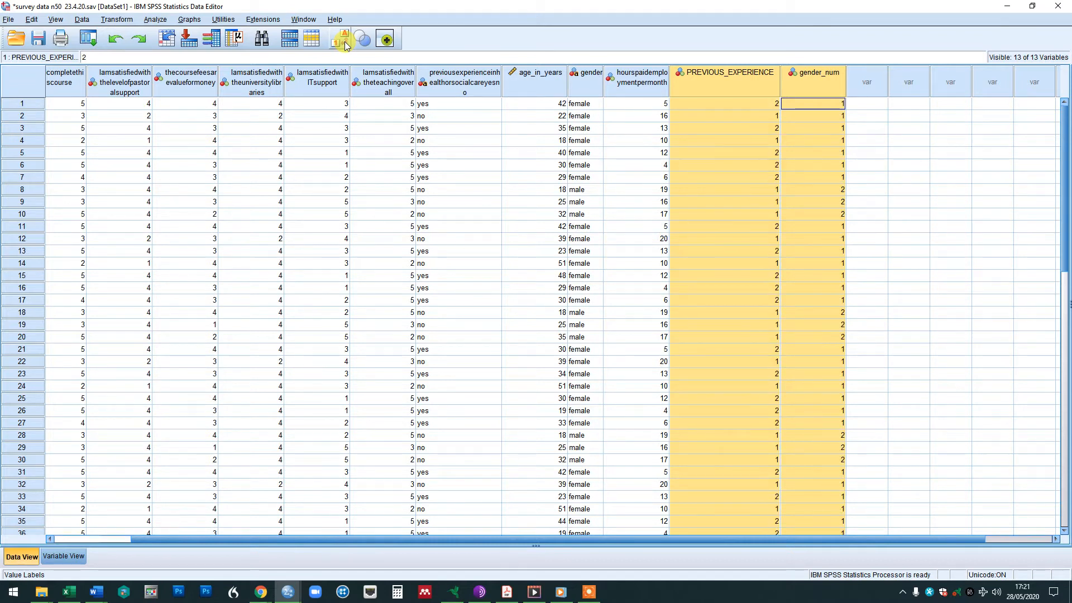
pyautogui.click(344, 42)
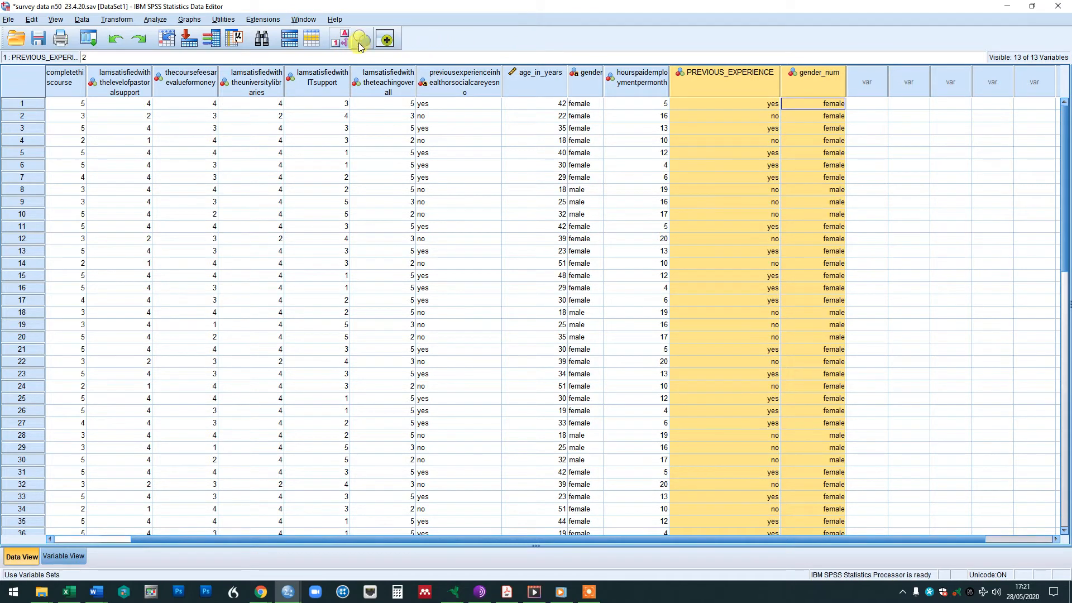
pyautogui.click(345, 41)
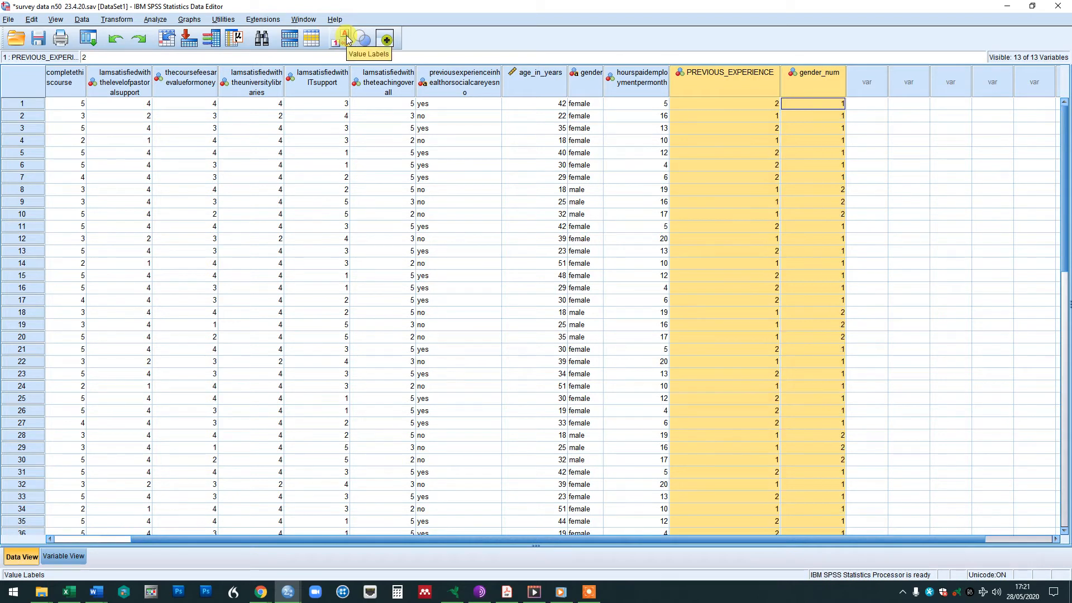
pyautogui.click(345, 40)
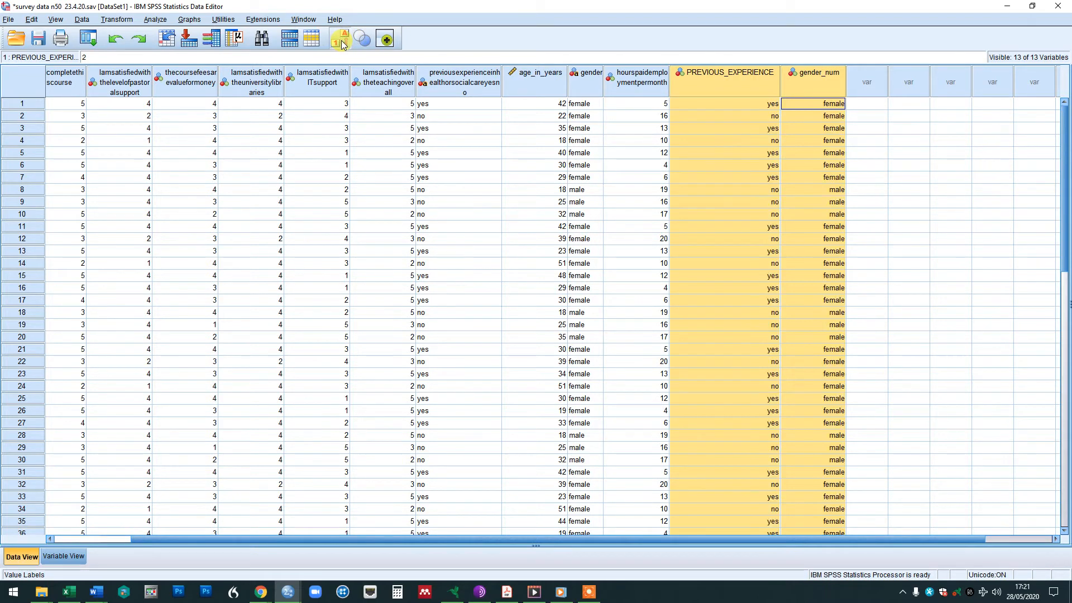
pyautogui.click(344, 42)
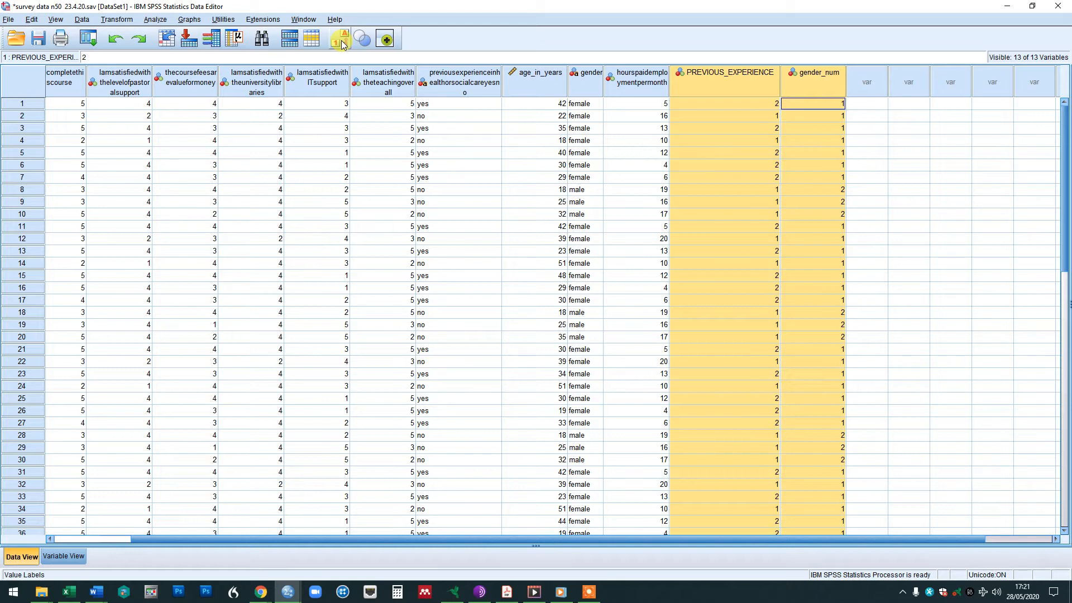
pyautogui.click(342, 42)
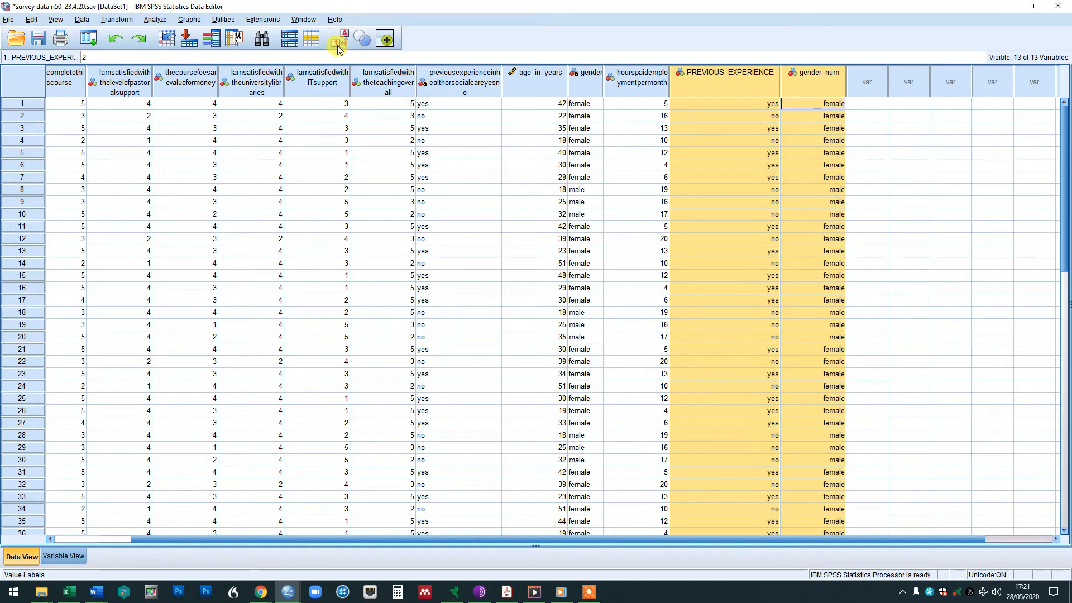
# - Move PREVIOUS_EXPERIENCE and gender_num ahead of the string gender column, and place hourspaidemploymentpermonth directly after age_in_years
pyautogui.moveTo(789, 541); pyautogui.dragTo(642, 540)
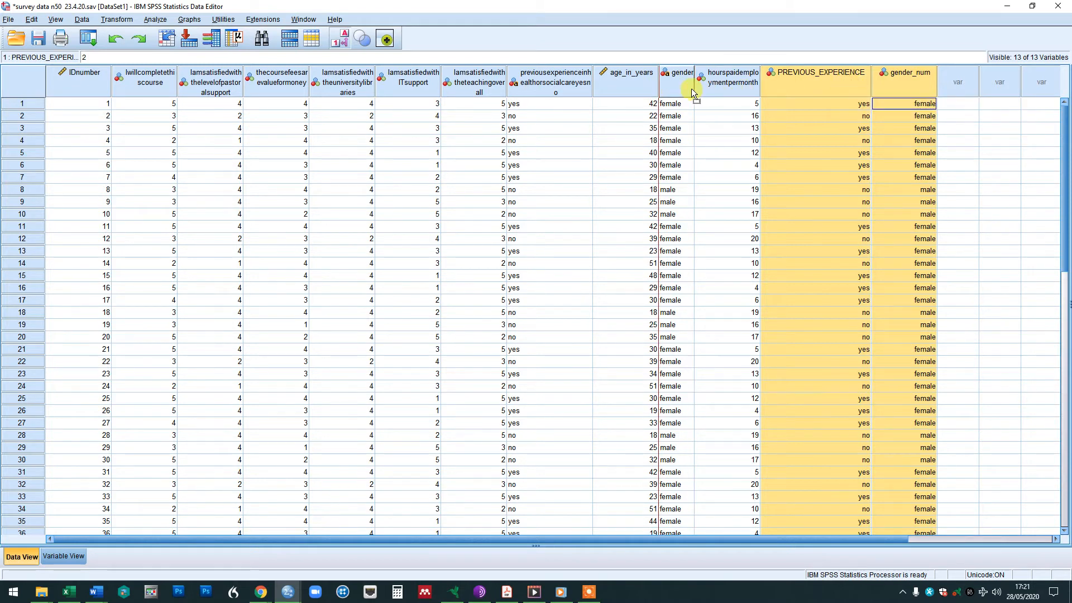
pyautogui.moveTo(681, 89); pyautogui.dragTo(681, 89)
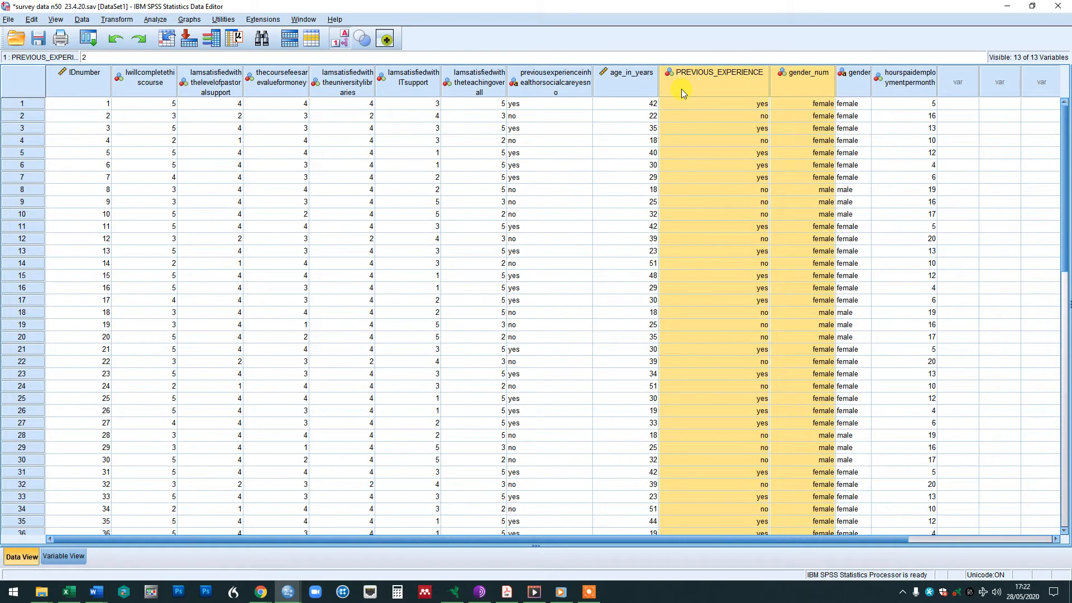
pyautogui.click(866, 87)
pyautogui.moveTo(907, 81); pyautogui.dragTo(662, 85)
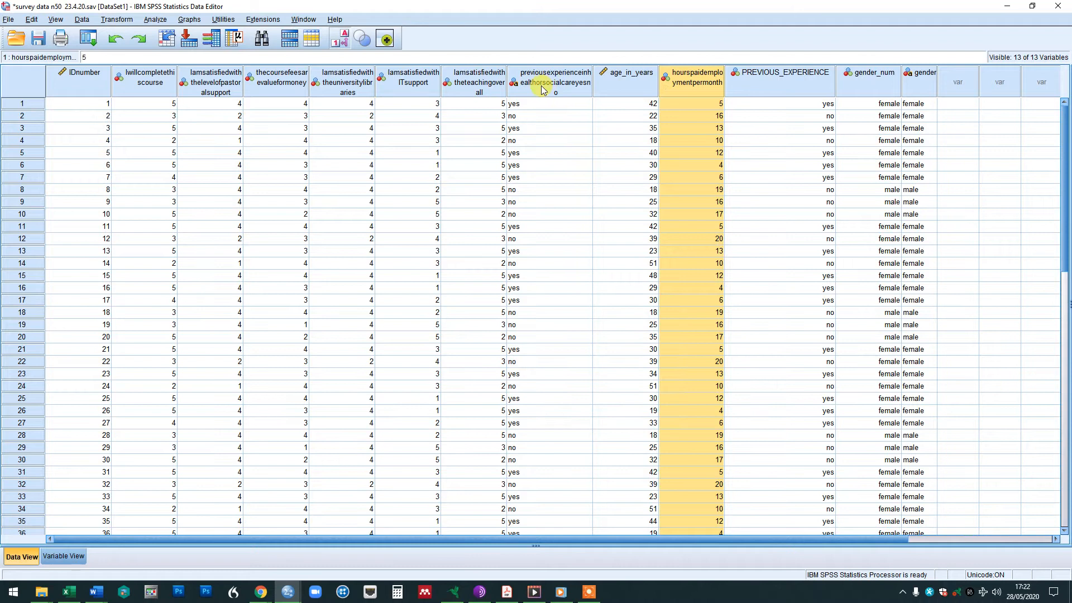
# - Move the string variable previousexperienceinhealthorsocialcareyesno to the end of the dataset, directly after gender
pyautogui.click(543, 88)
pyautogui.moveTo(554, 79); pyautogui.dragTo(947, 82)
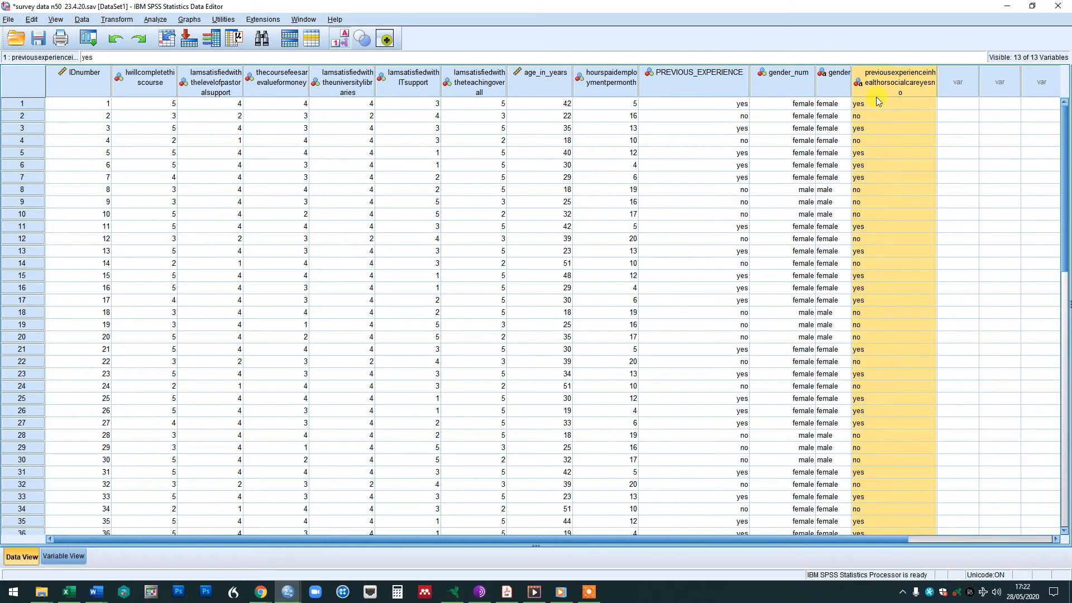
pyautogui.click(838, 85)
pyautogui.moveTo(834, 86); pyautogui.dragTo(790, 87)
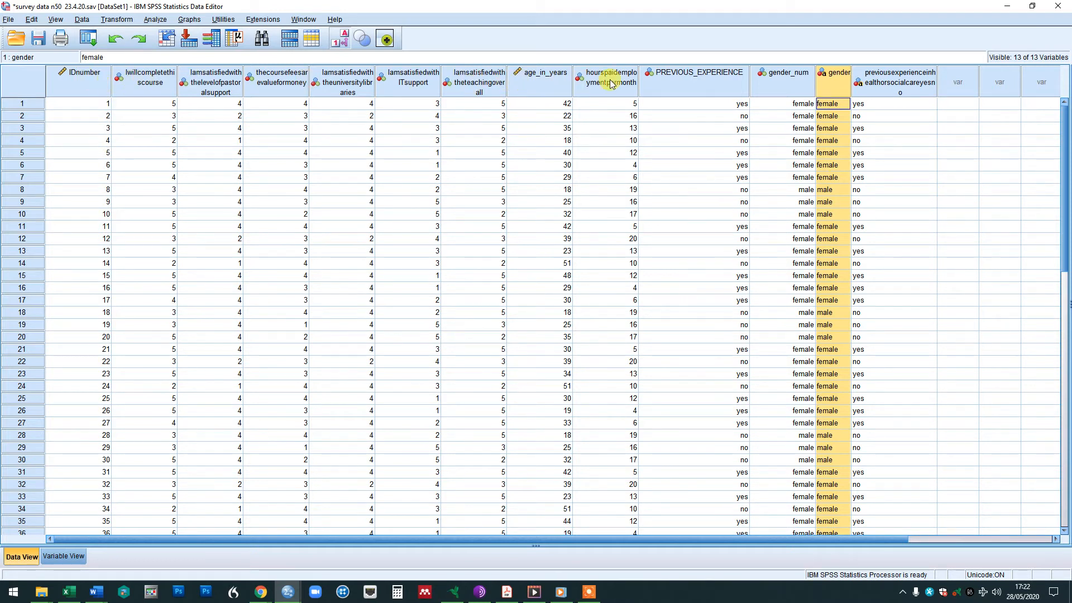
# - Delete the two string variables gender and previousexperienceinhealthorsocialcareyesno from the dataset
pyautogui.click(873, 82)
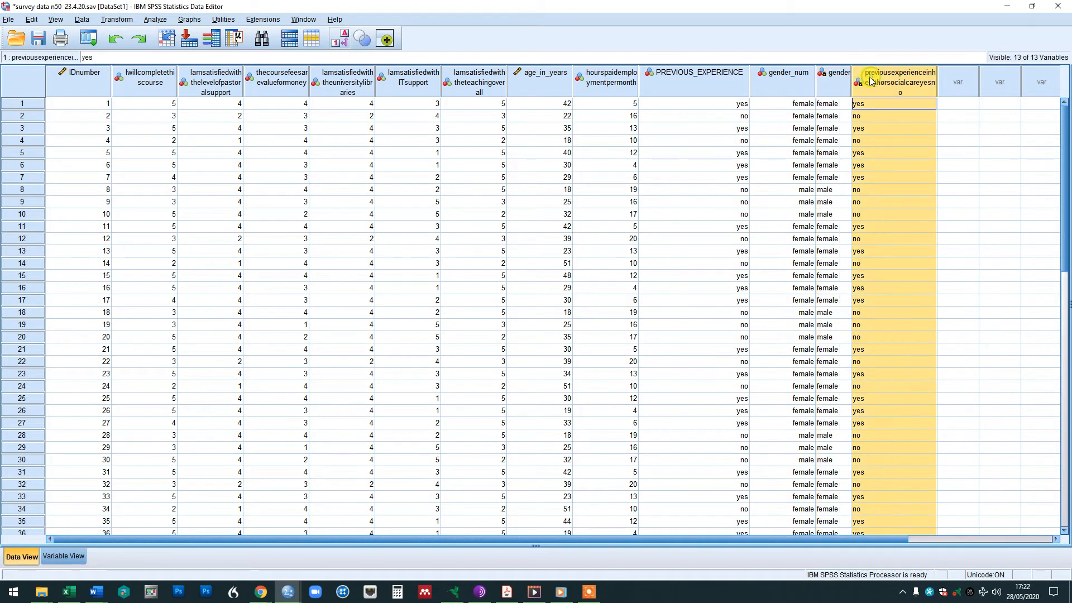
pyautogui.click(837, 86)
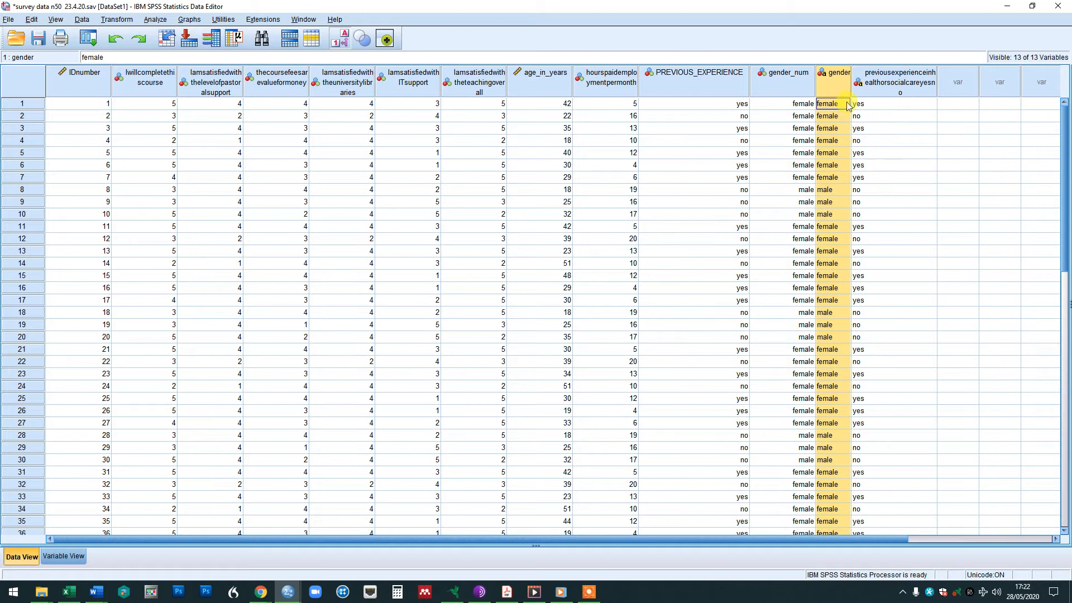
pyautogui.click(913, 159)
pyautogui.moveTo(835, 77); pyautogui.dragTo(880, 85)
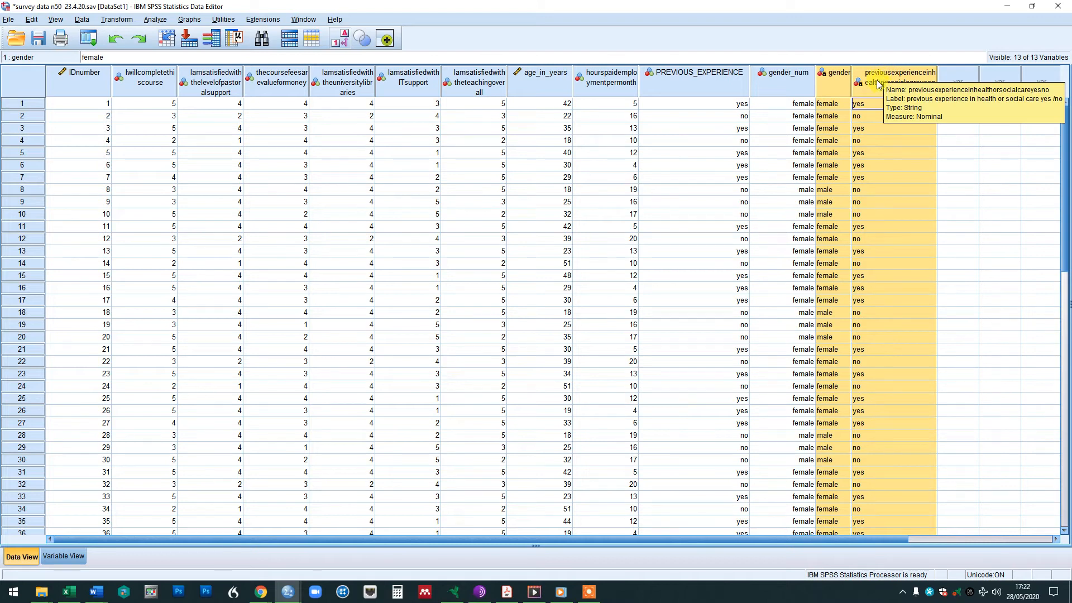
pyautogui.rightClick(878, 84)
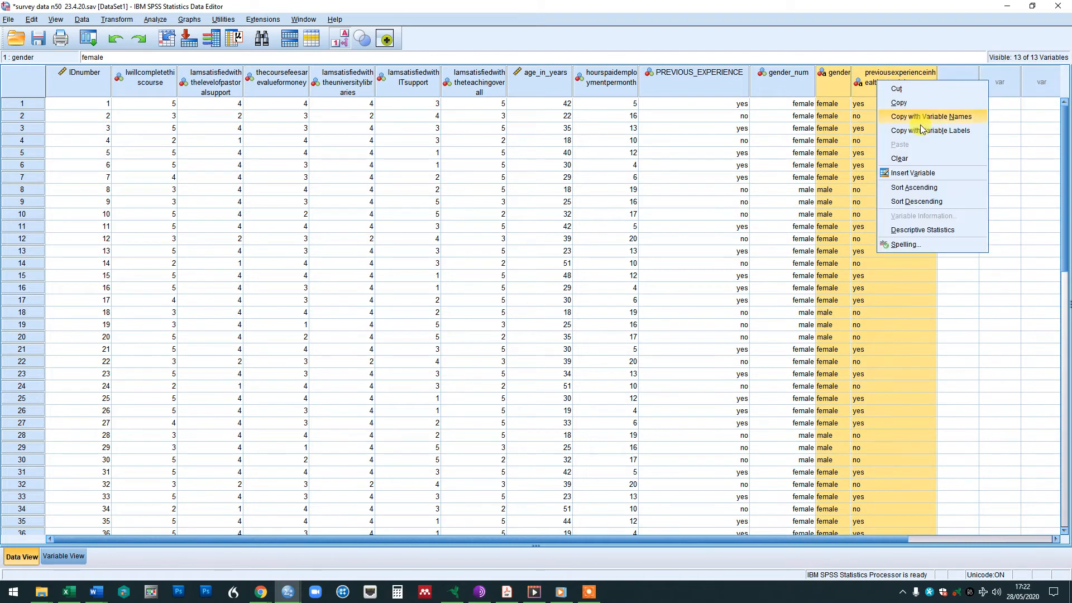
pyautogui.click(929, 158)
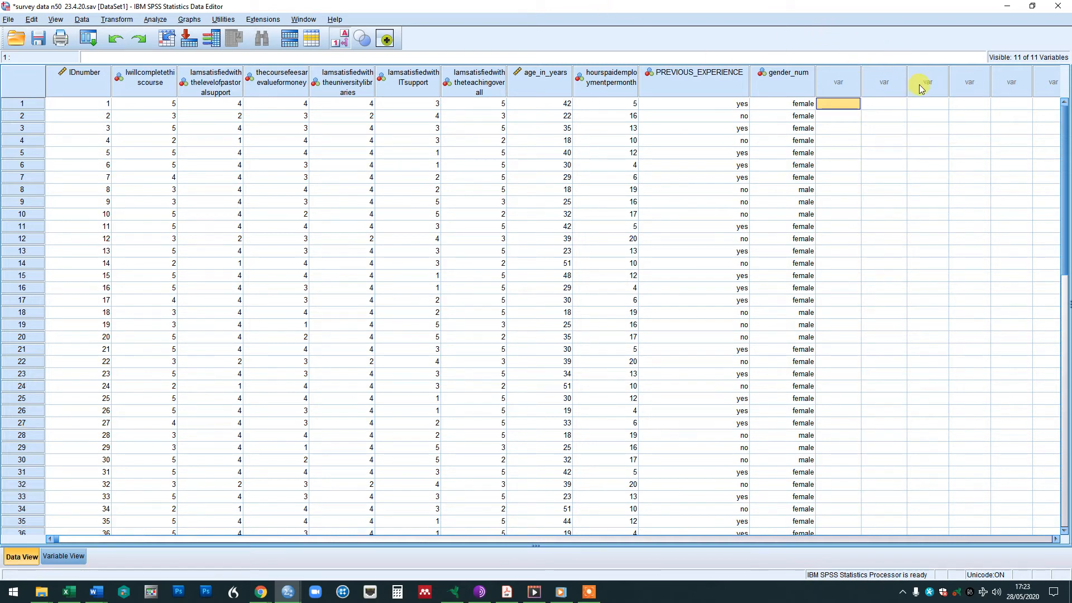
# - Review the remaining variable definitions, and examine the ID, course completion, age and paid employment hours columns in the data
pyautogui.click(64, 557)
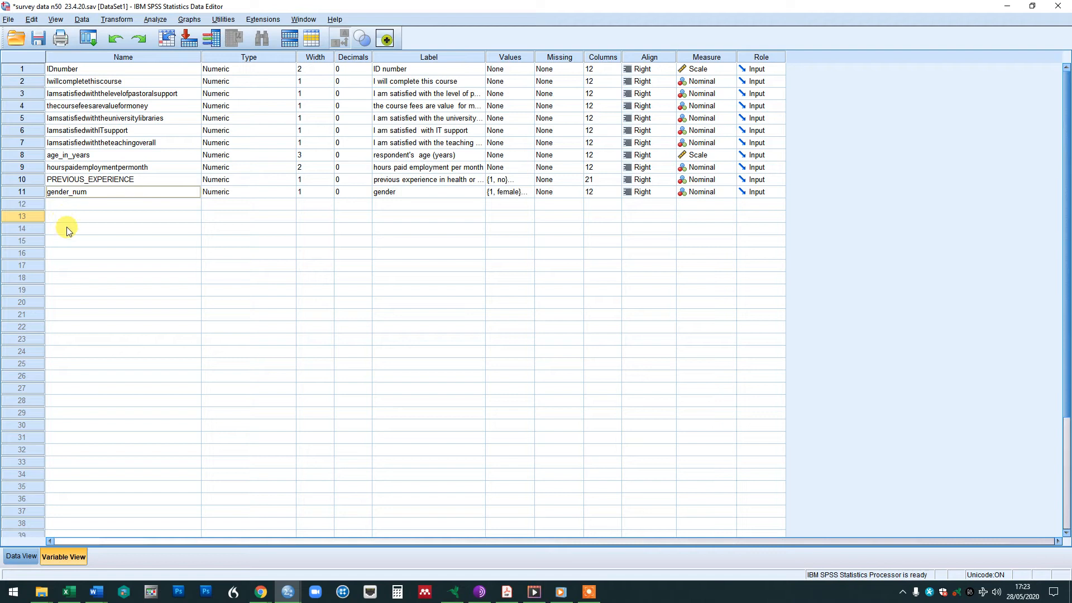
pyautogui.click(23, 556)
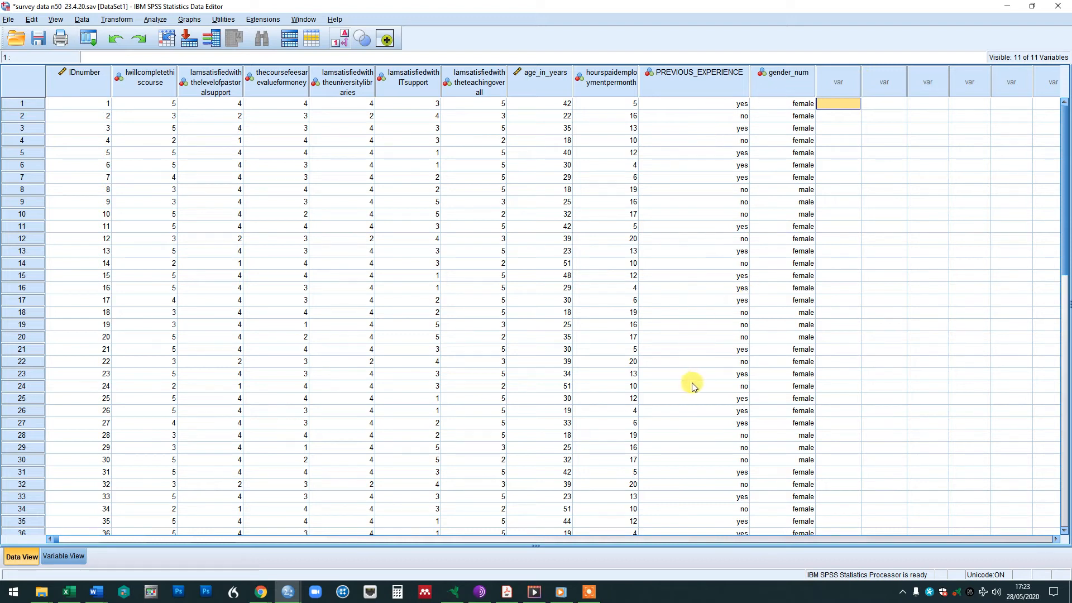
pyautogui.click(92, 105)
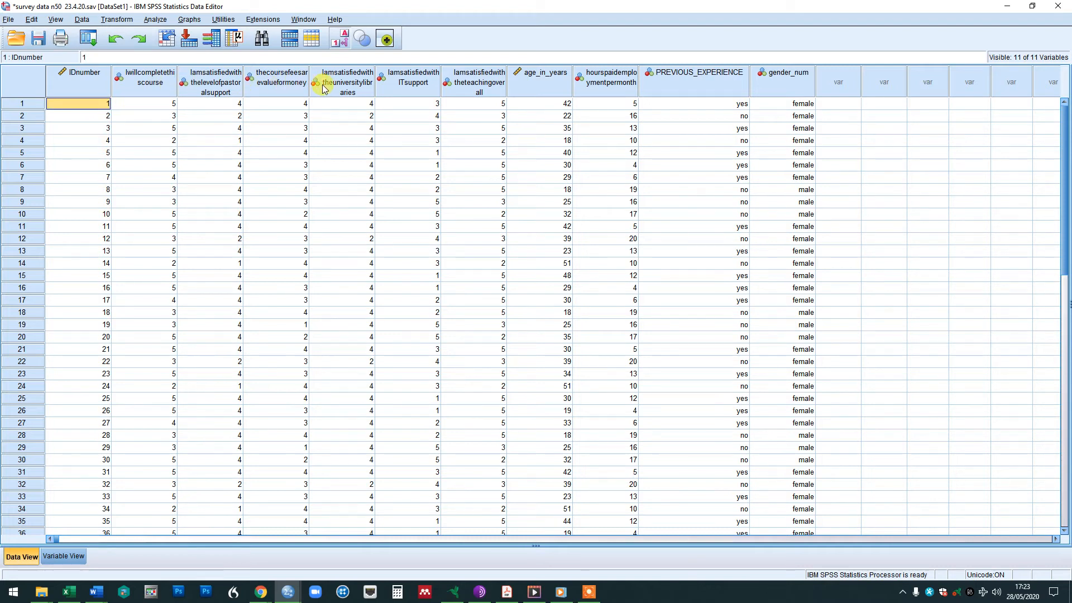
pyautogui.click(169, 83)
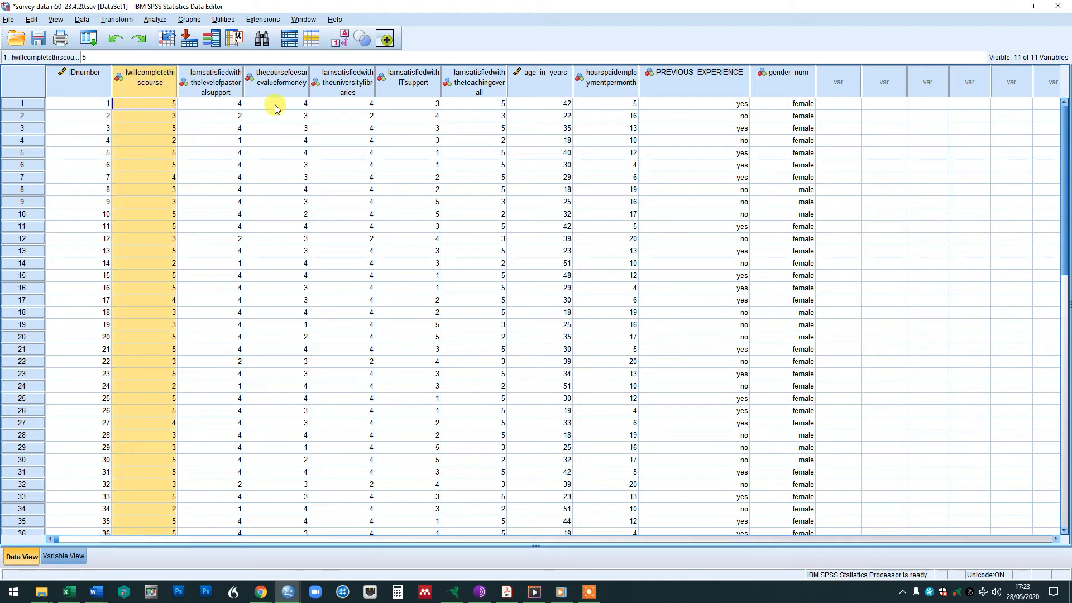
pyautogui.moveTo(487, 95)
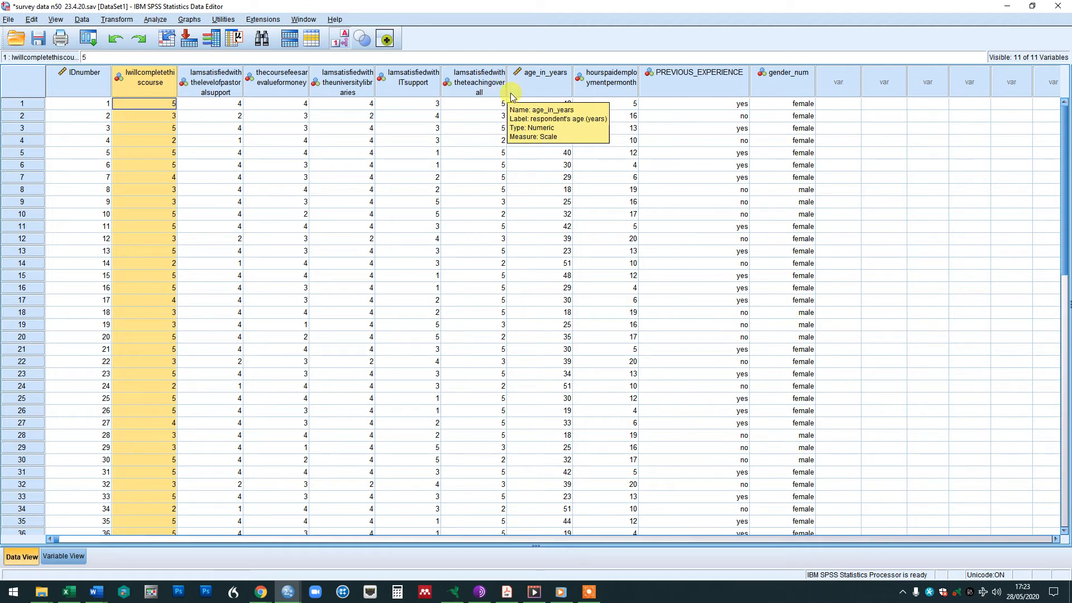
pyautogui.click(534, 91)
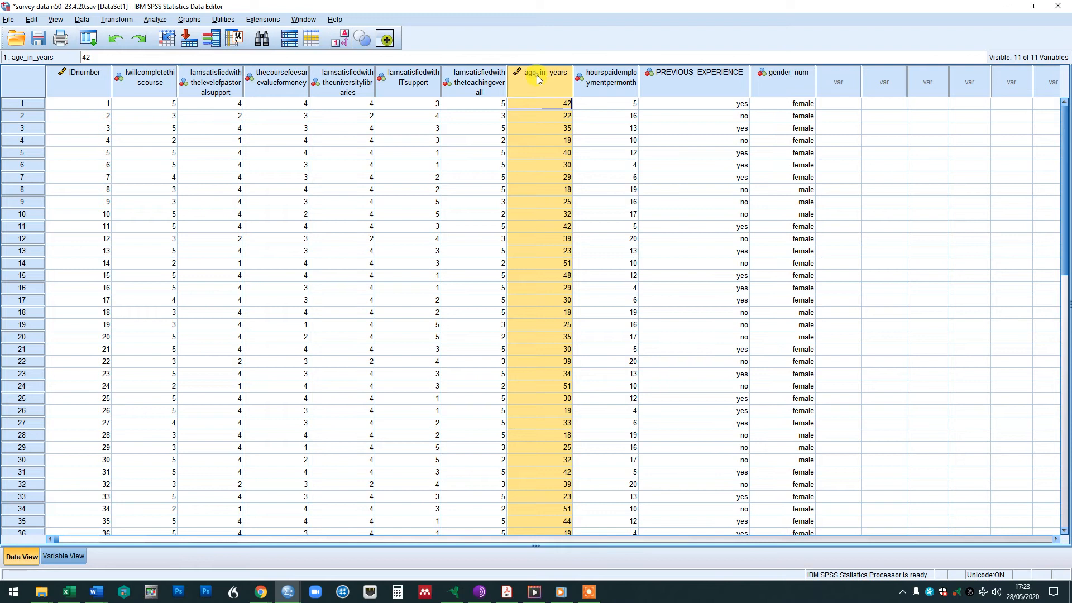
pyautogui.moveTo(546, 81)
pyautogui.click(624, 90)
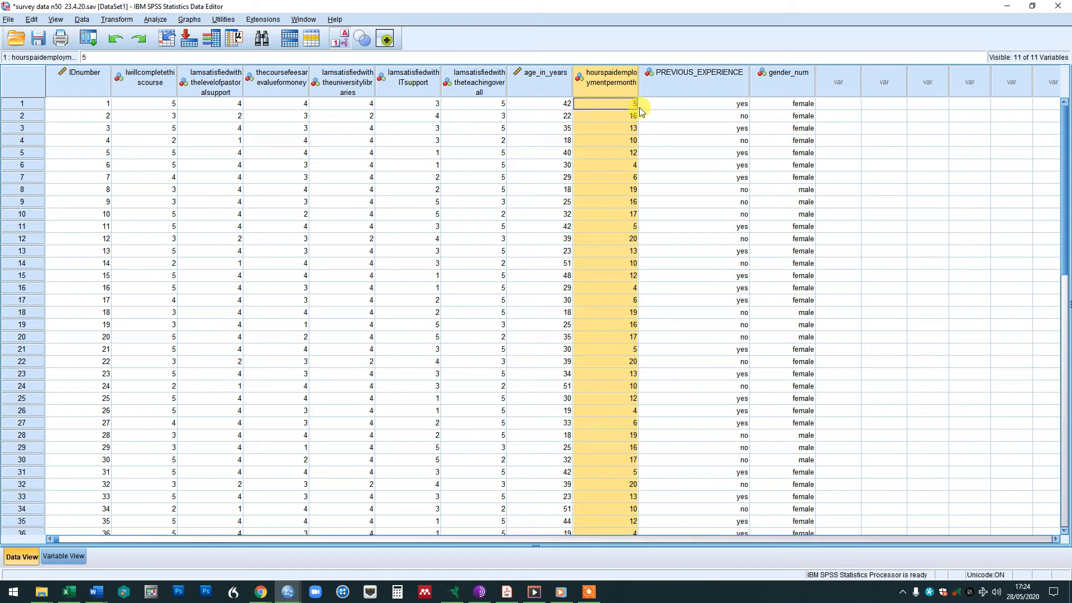
# - Look through the hourspaidemploymentpermonth values across the cases, and examine the PREVIOUS_EXPERIENCE and gender_num columns in turn
pyautogui.scroll(-3, 639, 244)
pyautogui.scroll(3, 640, 246)
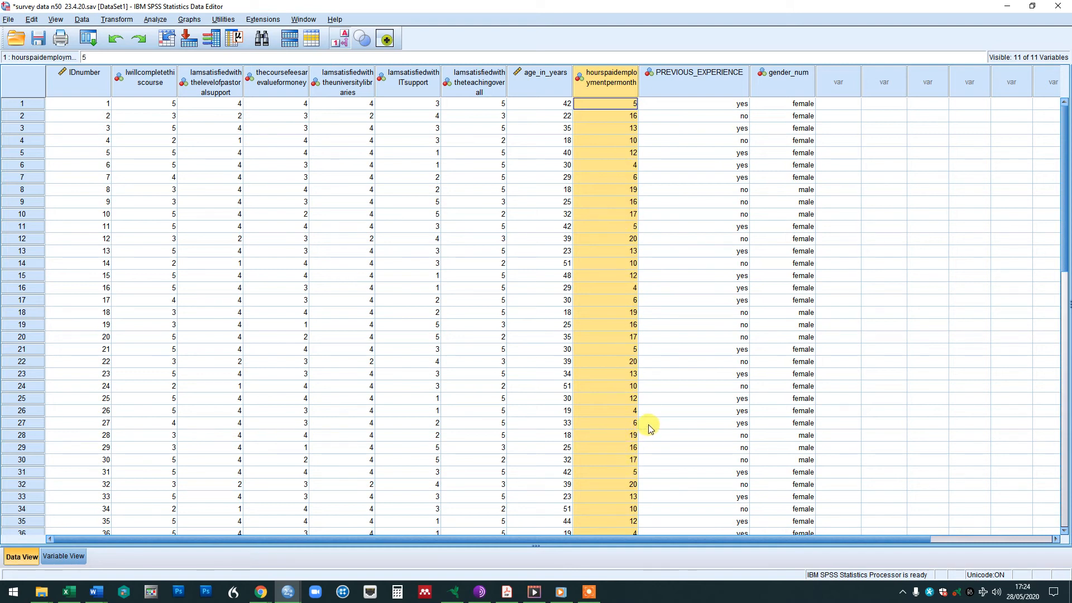
pyautogui.click(728, 86)
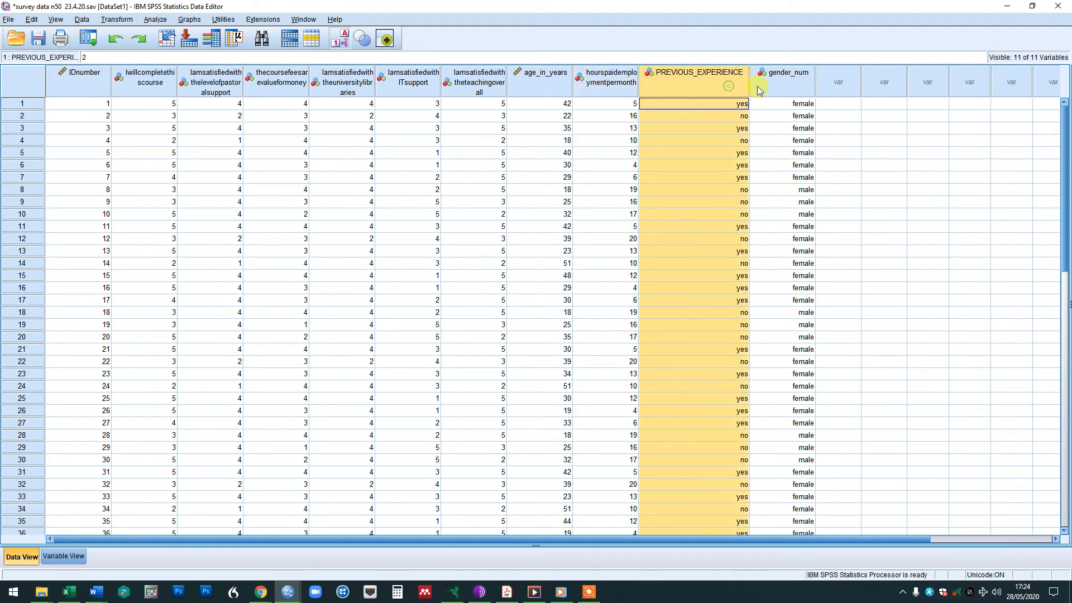
pyautogui.click(787, 83)
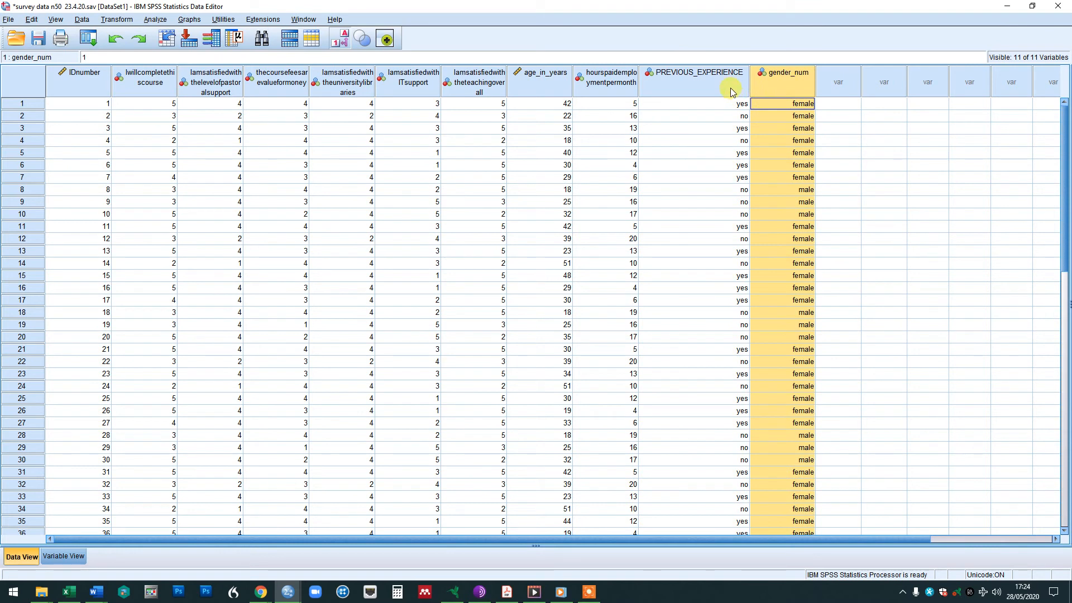
pyautogui.moveTo(731, 91)
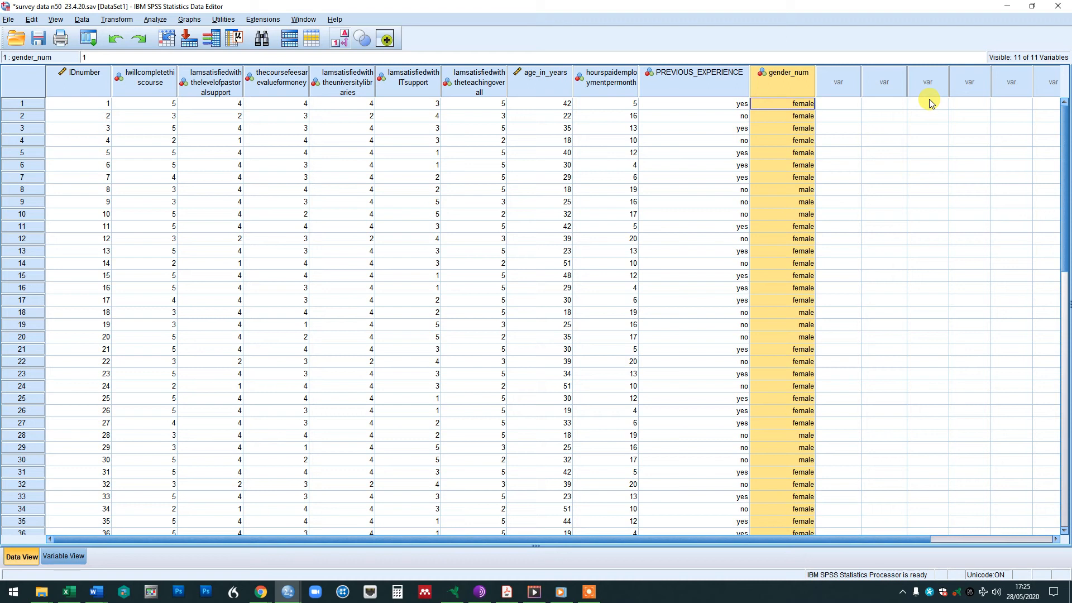
pyautogui.click(719, 83)
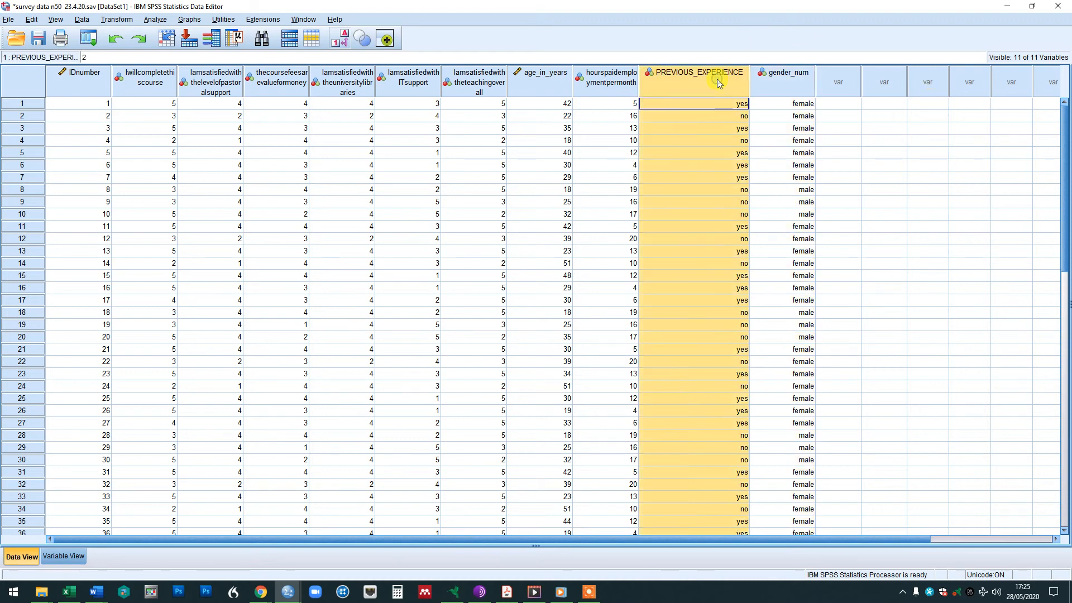
pyautogui.click(794, 79)
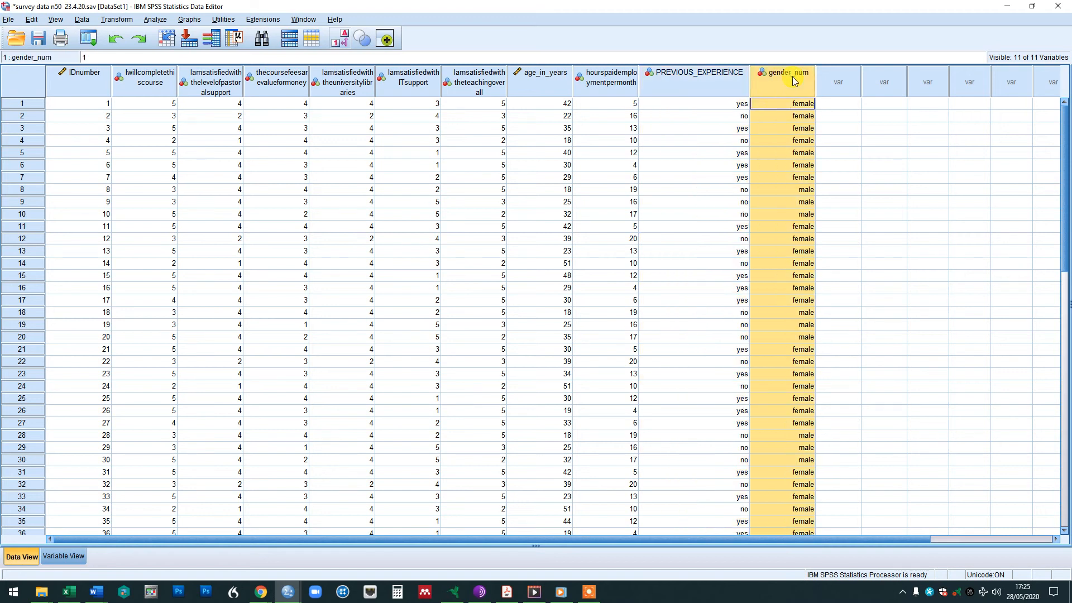
pyautogui.click(719, 85)
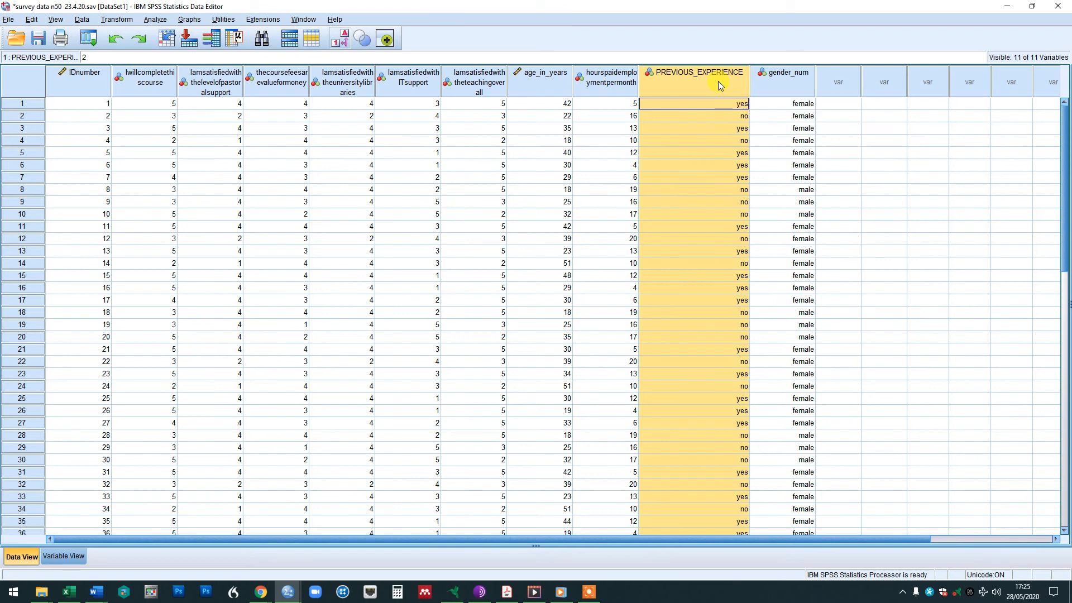
# - Compare the PREVIOUS_EXPERIENCE categories of the first two cases, and check the first case's gender_num category
pyautogui.click(736, 118)
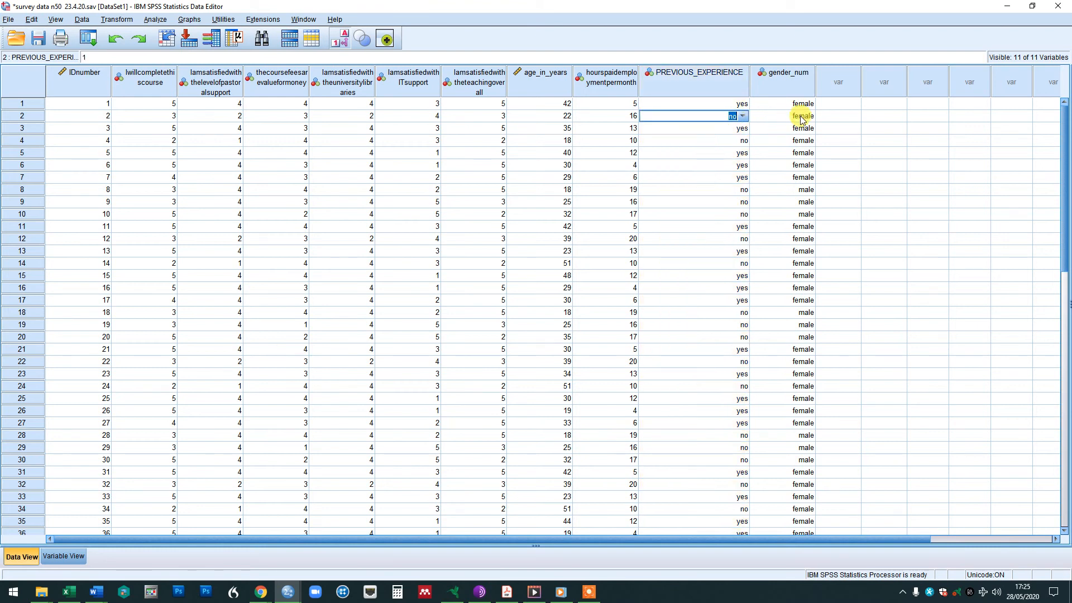
pyautogui.click(800, 107)
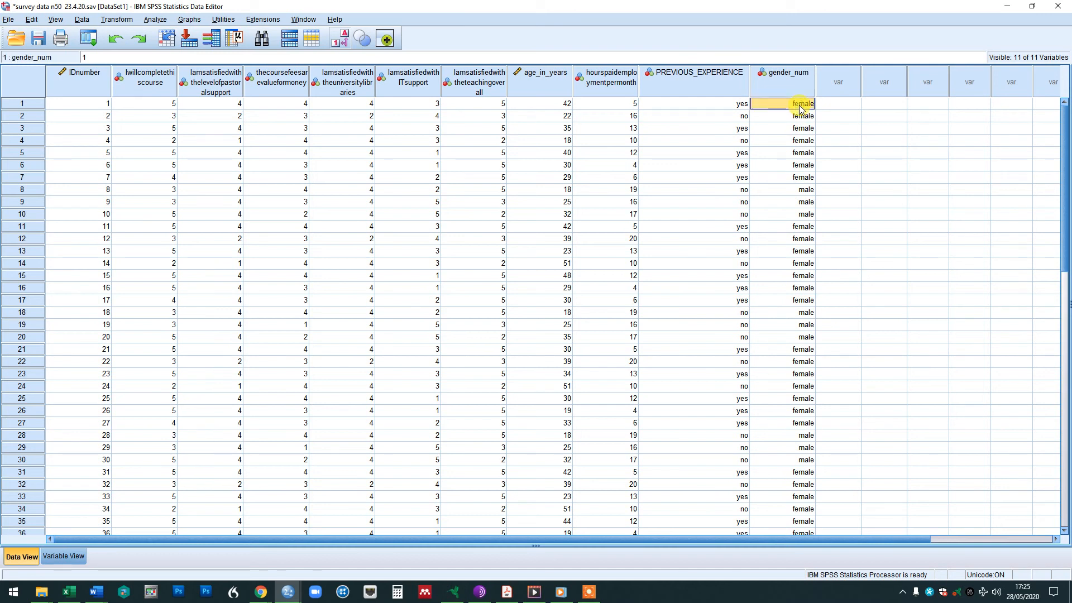
pyautogui.click(721, 104)
pyautogui.click(724, 116)
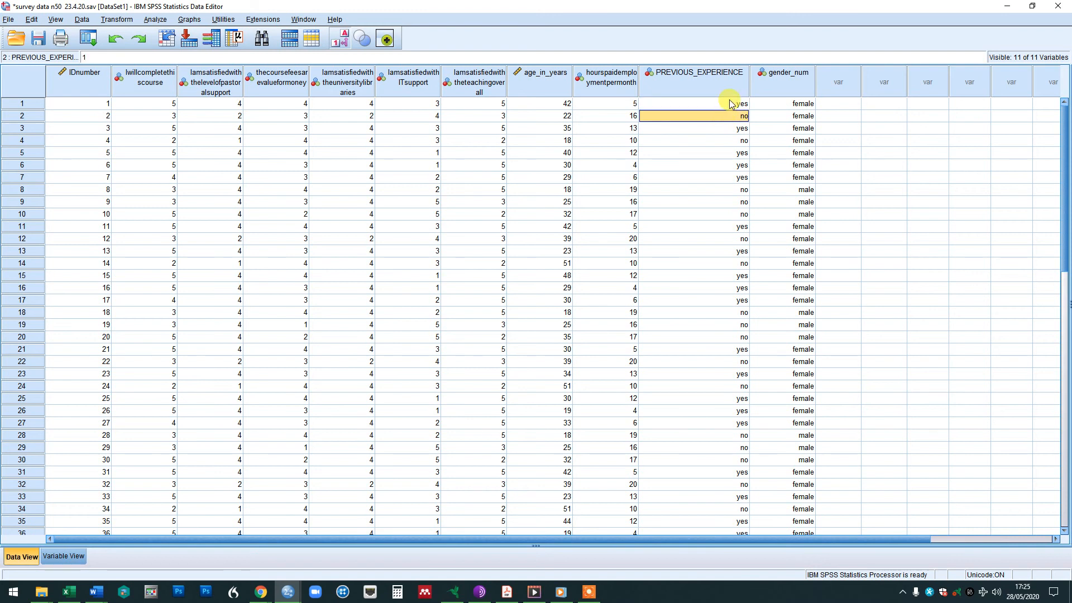
pyautogui.click(725, 104)
pyautogui.click(724, 120)
pyautogui.click(726, 104)
pyautogui.click(720, 117)
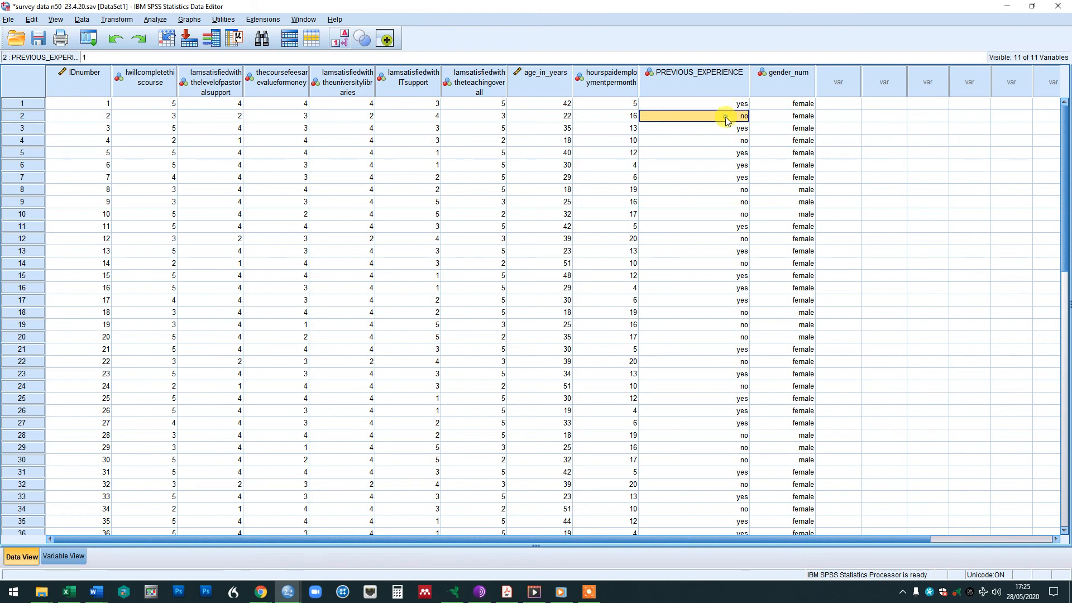
# - Compare the hourspaidemploymentpermonth values with the categorical variables PREVIOUS_EXPERIENCE and gender_num
pyautogui.click(626, 91)
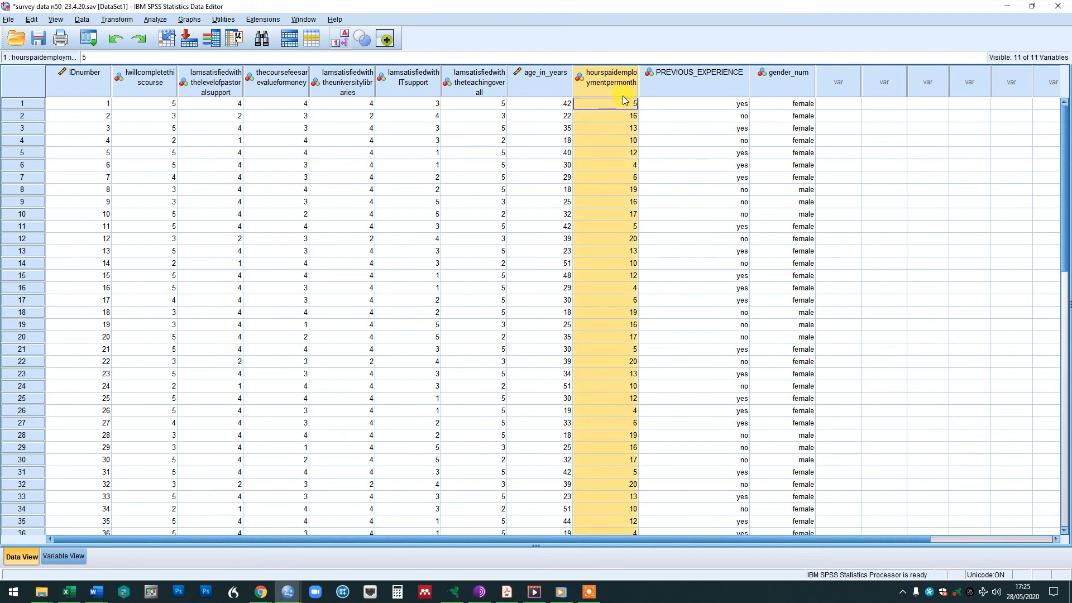
pyautogui.click(627, 142)
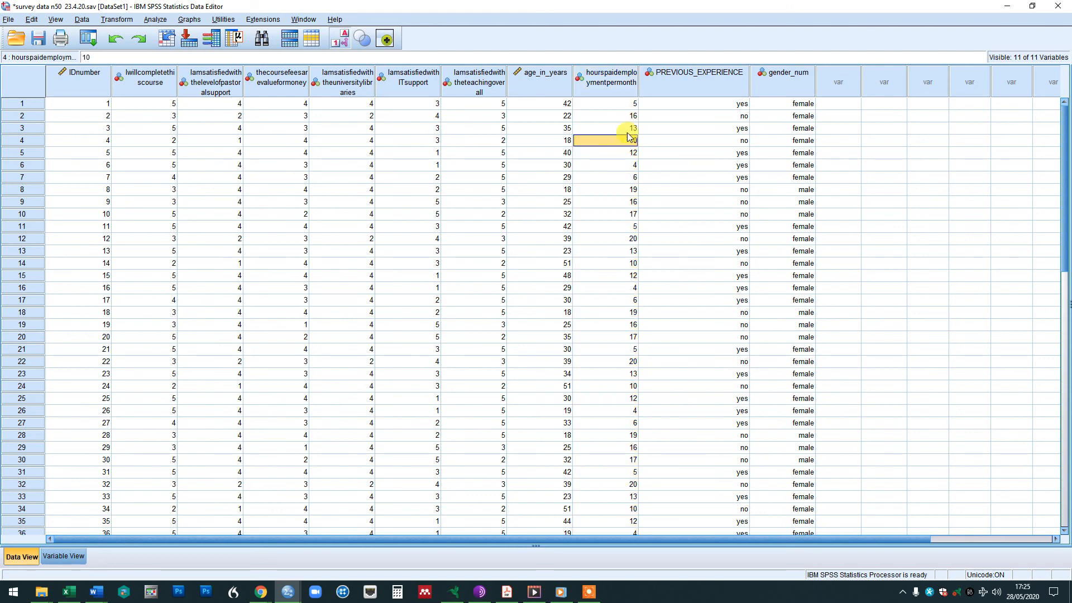
pyautogui.click(736, 104)
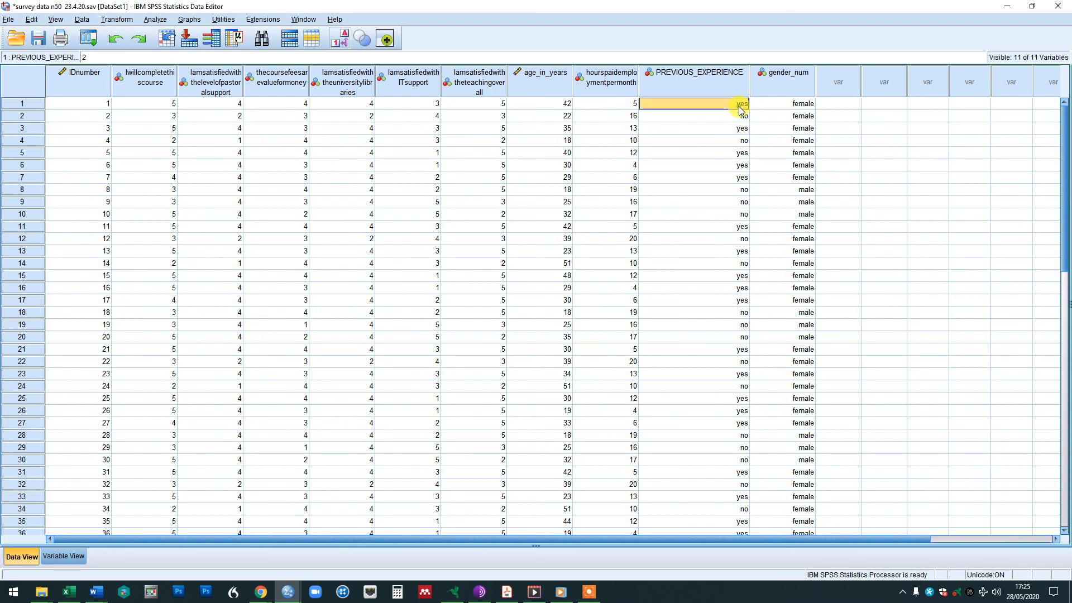
pyautogui.click(794, 117)
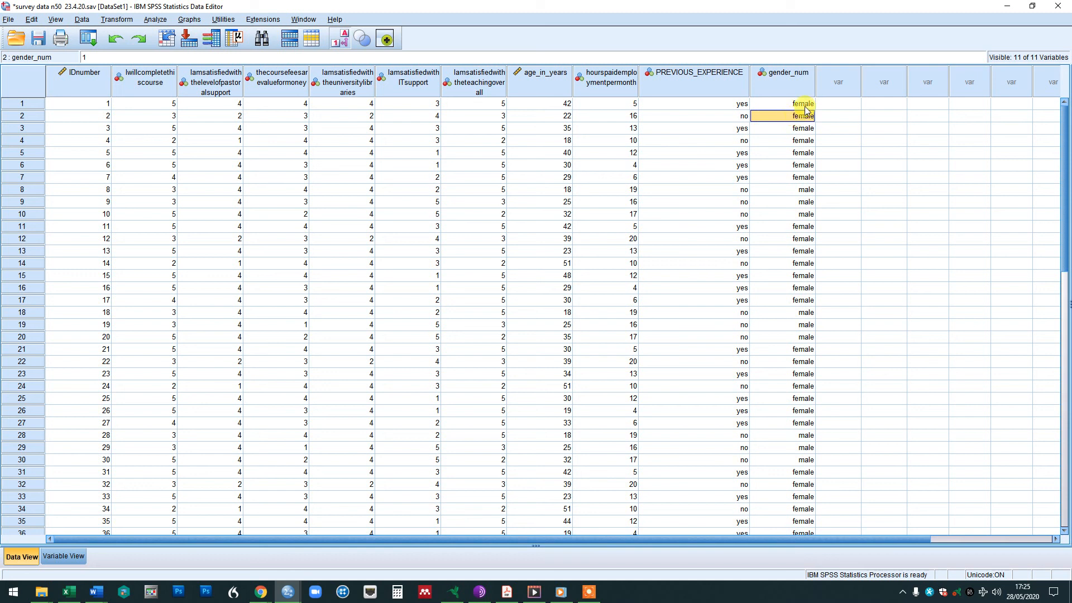
pyautogui.click(715, 84)
pyautogui.moveTo(715, 84); pyautogui.dragTo(765, 84)
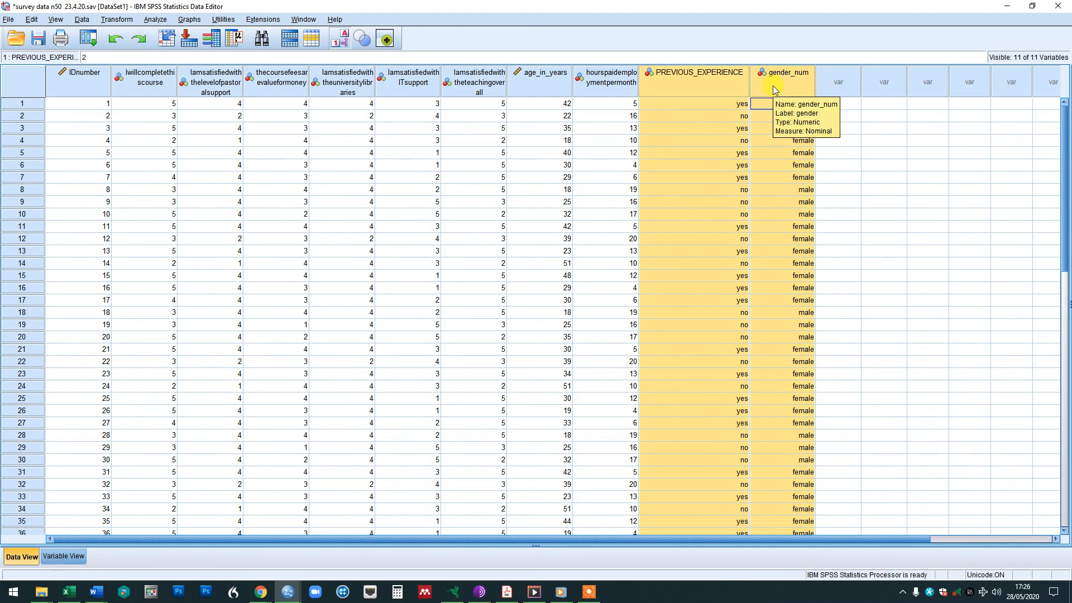
pyautogui.click(603, 89)
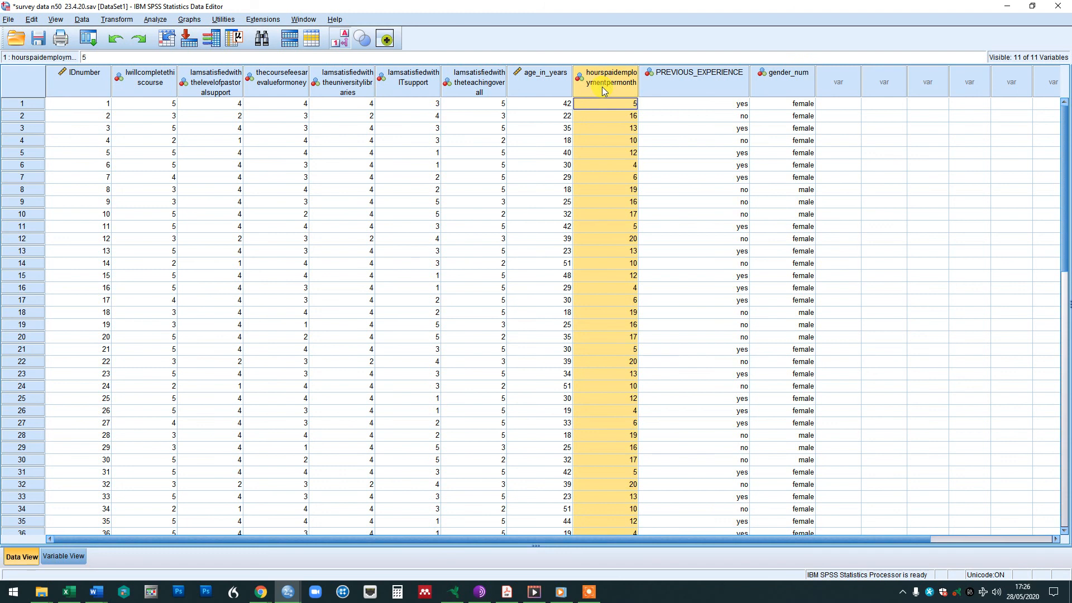